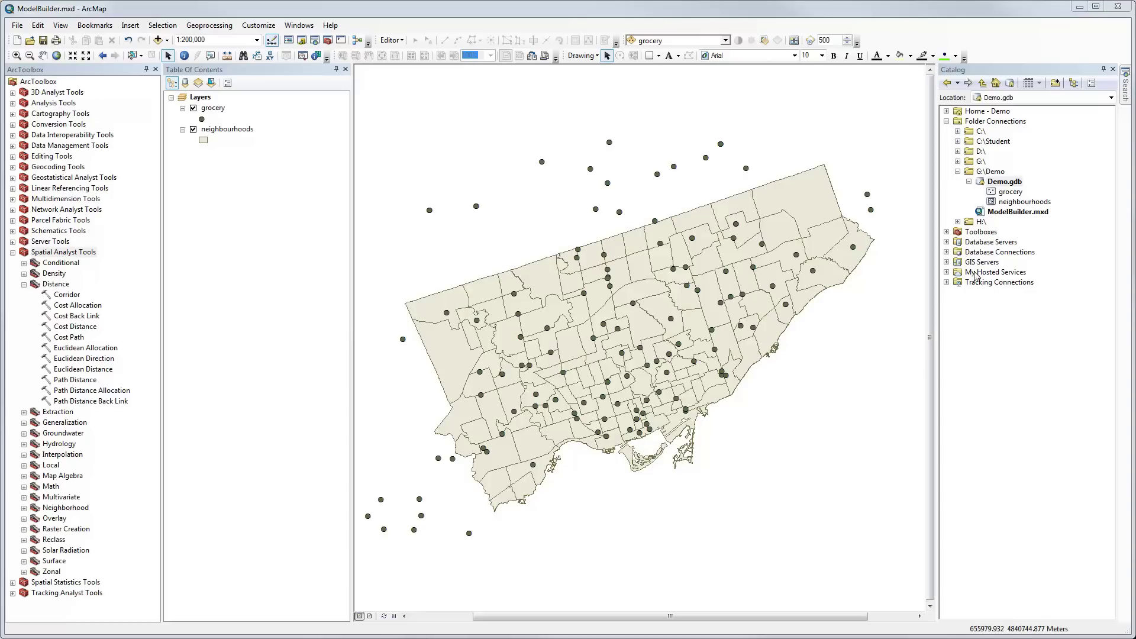
Step: Add a new toolbox to the G:\Demo folder and rename it from Toolbox.tbx to Demo.tbx
{"action": "left_click", "coordinate": [1004, 183]}
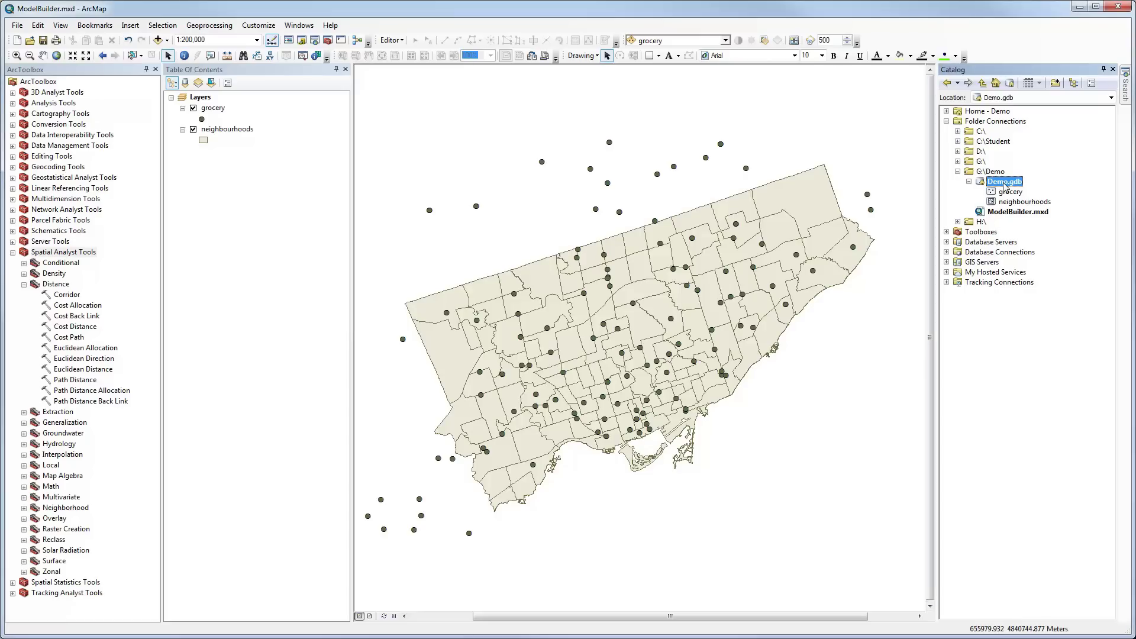
{"action": "right_click", "coordinate": [1005, 172]}
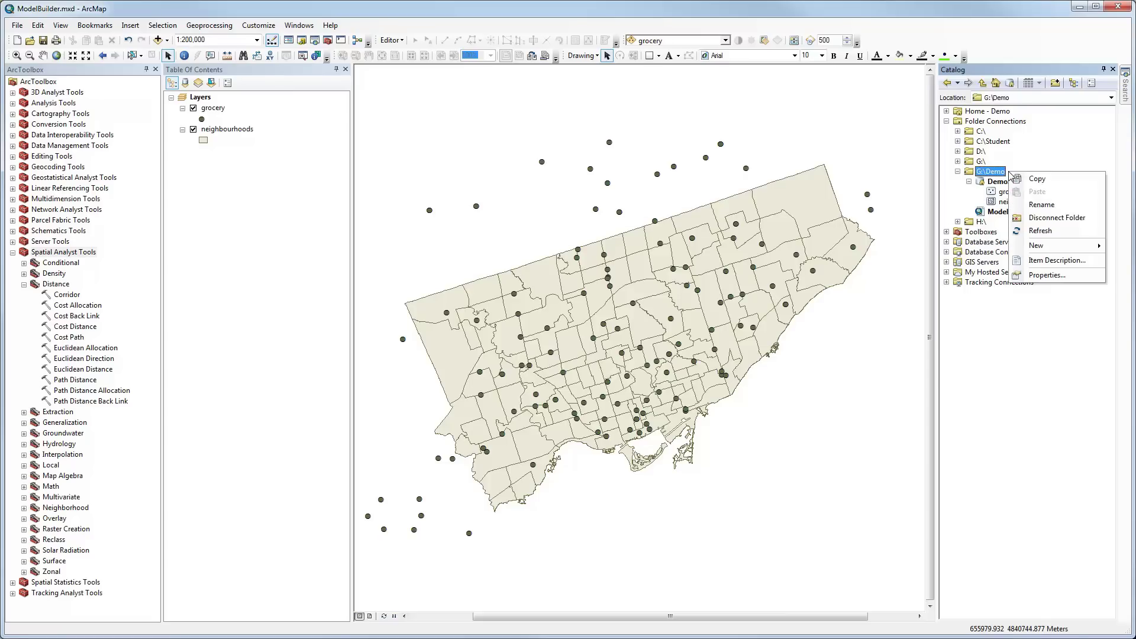
{"action": "mouse_move", "coordinate": [1037, 245]}
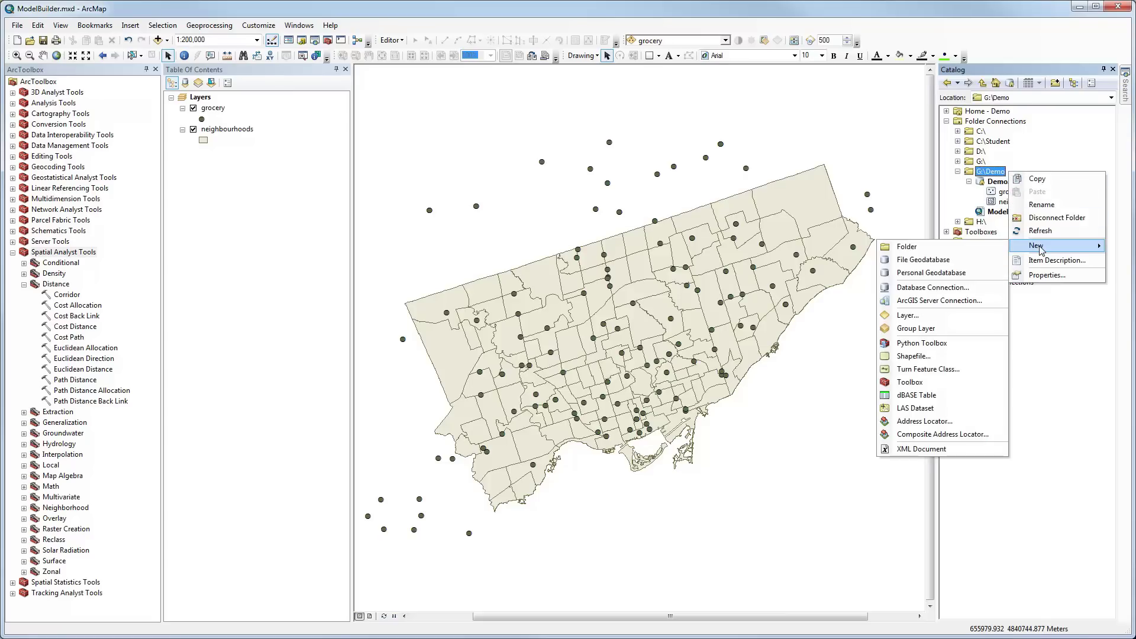
{"action": "left_click", "coordinate": [917, 382]}
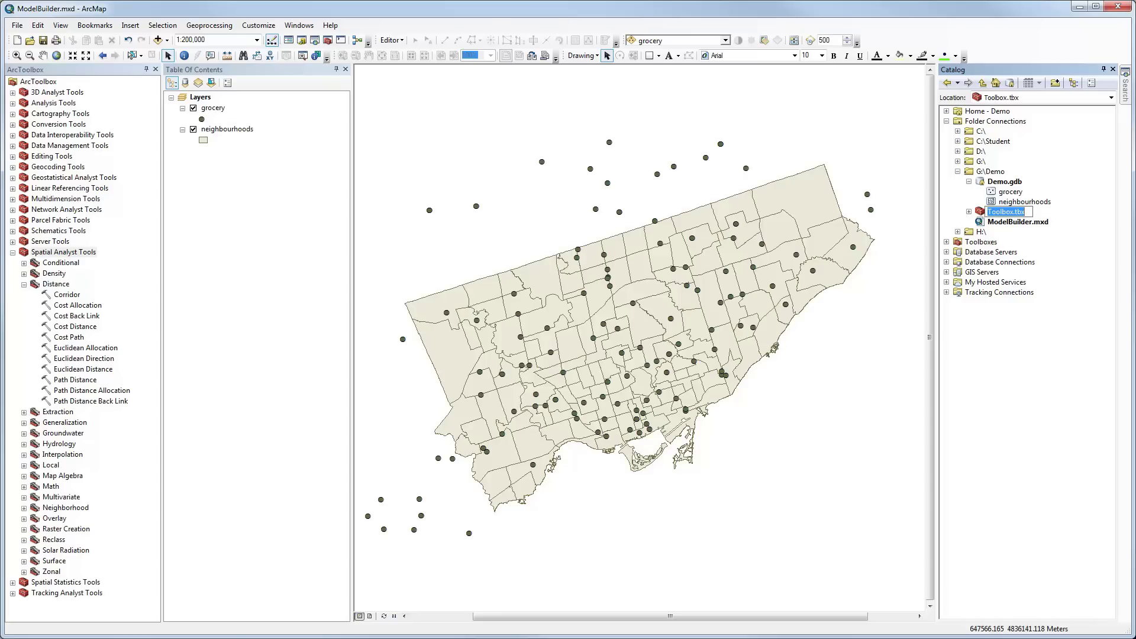
{"action": "key", "text": "Home"}
{"action": "key", "text": "BackSpace"}
{"action": "key", "text": "BackSpace"}
{"action": "key", "text": "BackSpace"}
{"action": "key", "text": "BackSpace"}
{"action": "key", "text": "BackSpace"}
{"action": "key", "text": "BackSpace"}
{"action": "key", "text": "BackSpace"}
{"action": "type", "text": "Demo"}
{"action": "key", "text": "Return"}
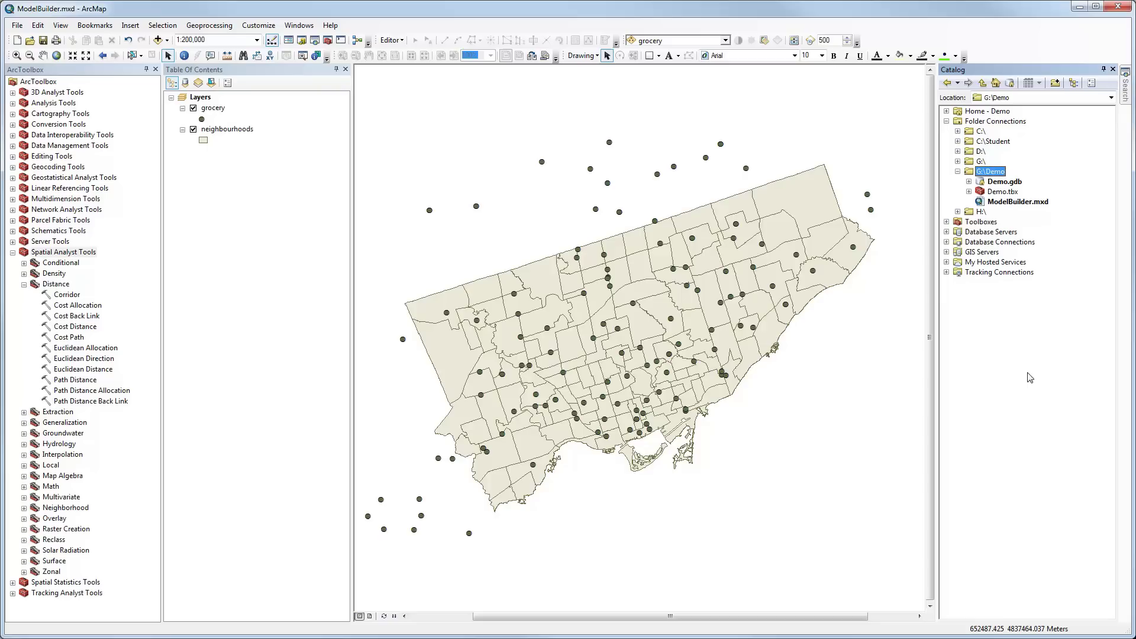
Step: Expand Demo.tbx and create a new model in it, opening an empty ModelBuilder canvas
{"action": "left_click", "coordinate": [1006, 192]}
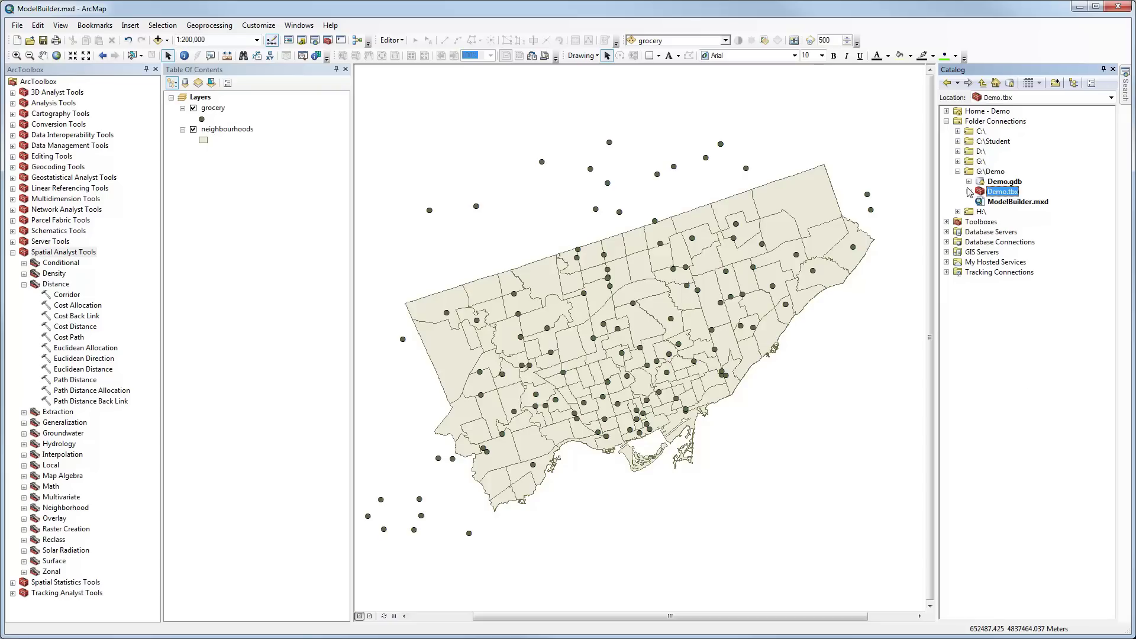
{"action": "left_click", "coordinate": [970, 192]}
{"action": "right_click", "coordinate": [1000, 194]}
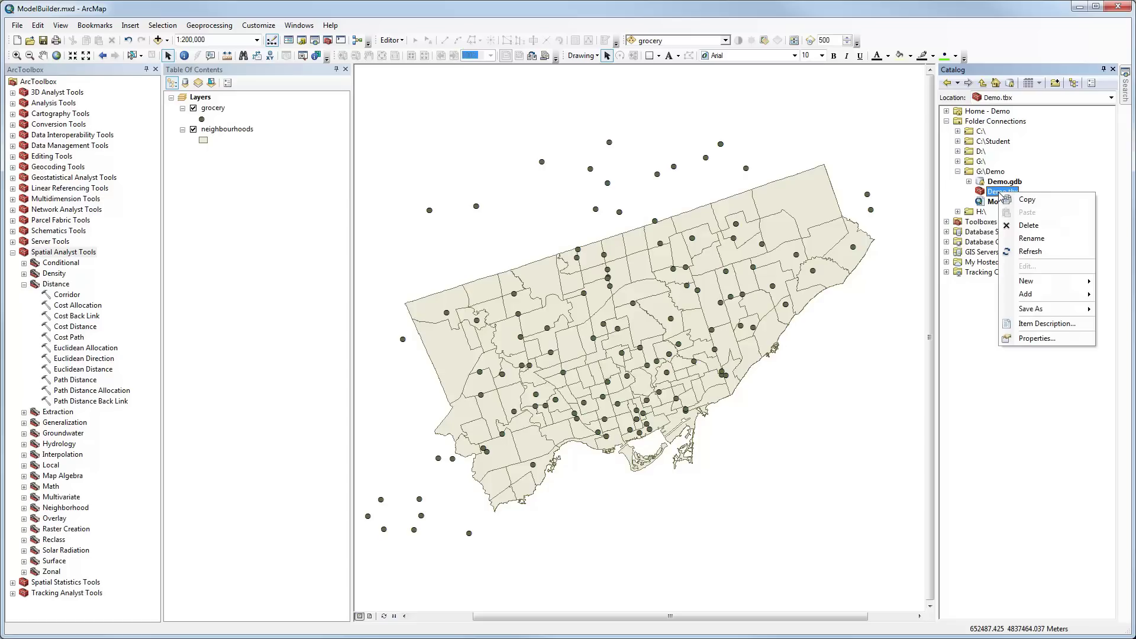
{"action": "mouse_move", "coordinate": [1045, 284]}
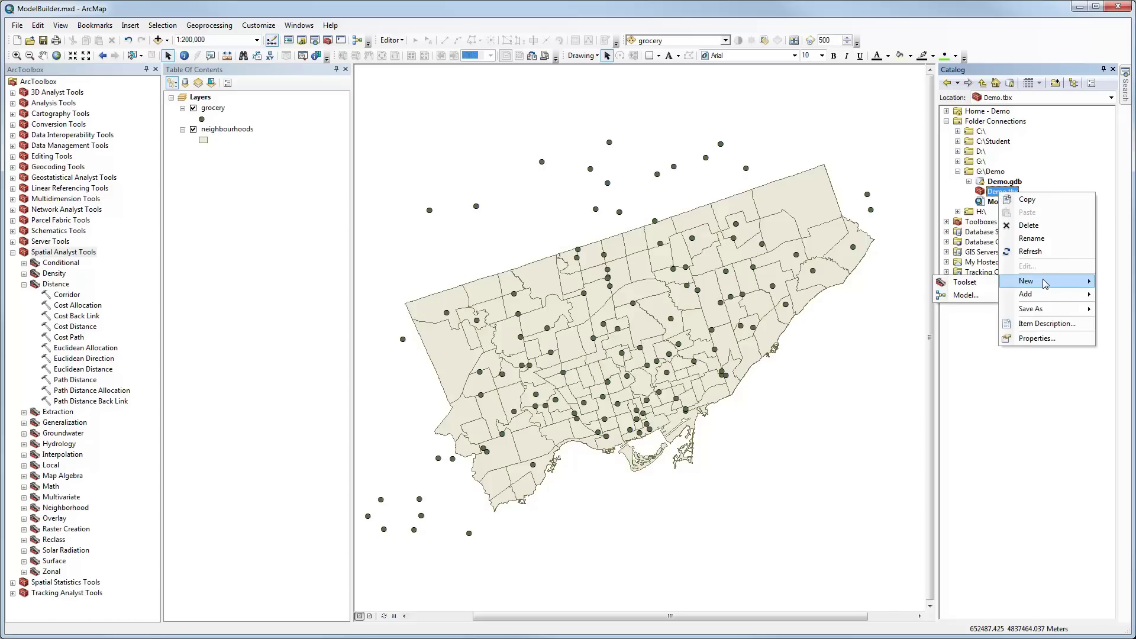
{"action": "left_click", "coordinate": [966, 295]}
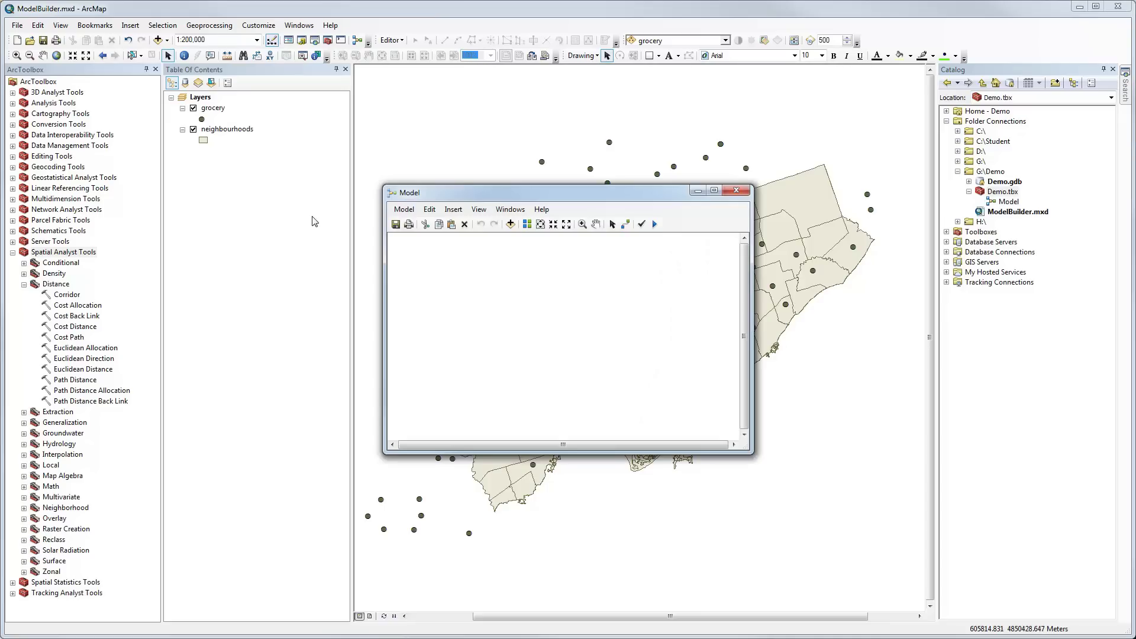
Step: Place the grocery layer and Spatial Analyst's Euclidean Distance tool on the model canvas
{"action": "left_click_drag", "start_coordinate": [214, 111], "coordinate": [441, 330]}
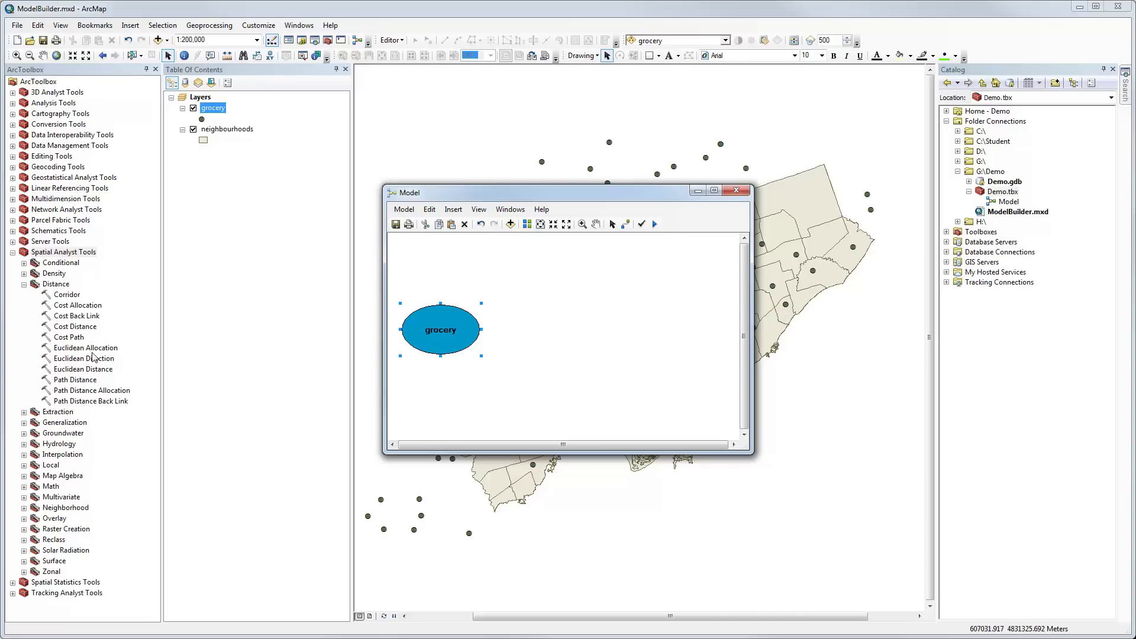
{"action": "left_click", "coordinate": [88, 370]}
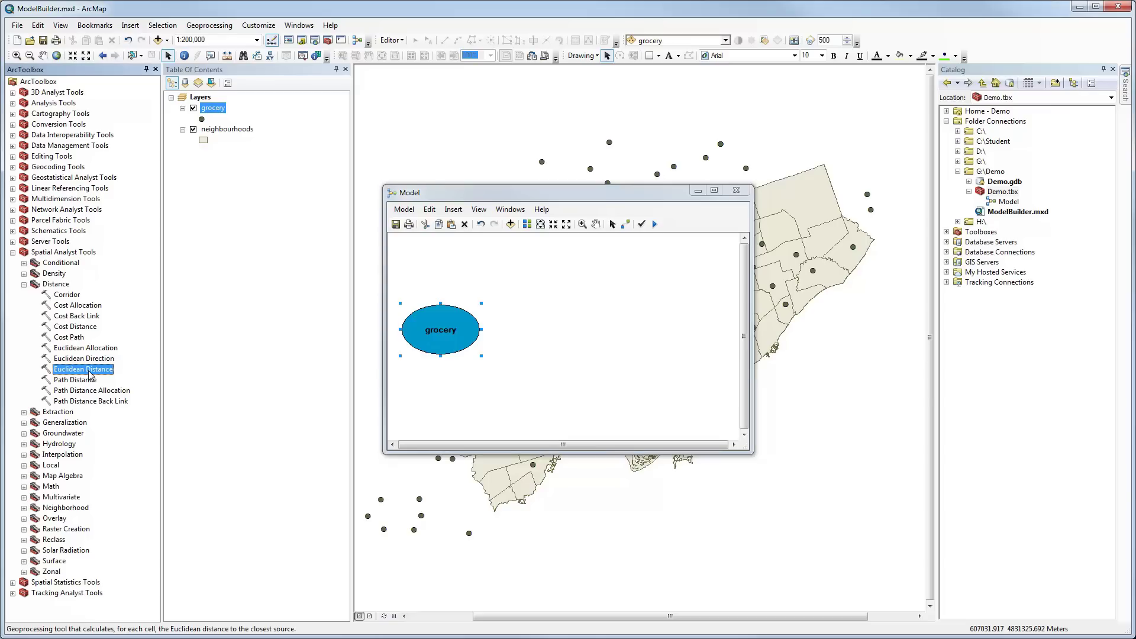
{"action": "left_click_drag", "start_coordinate": [89, 374], "coordinate": [567, 303]}
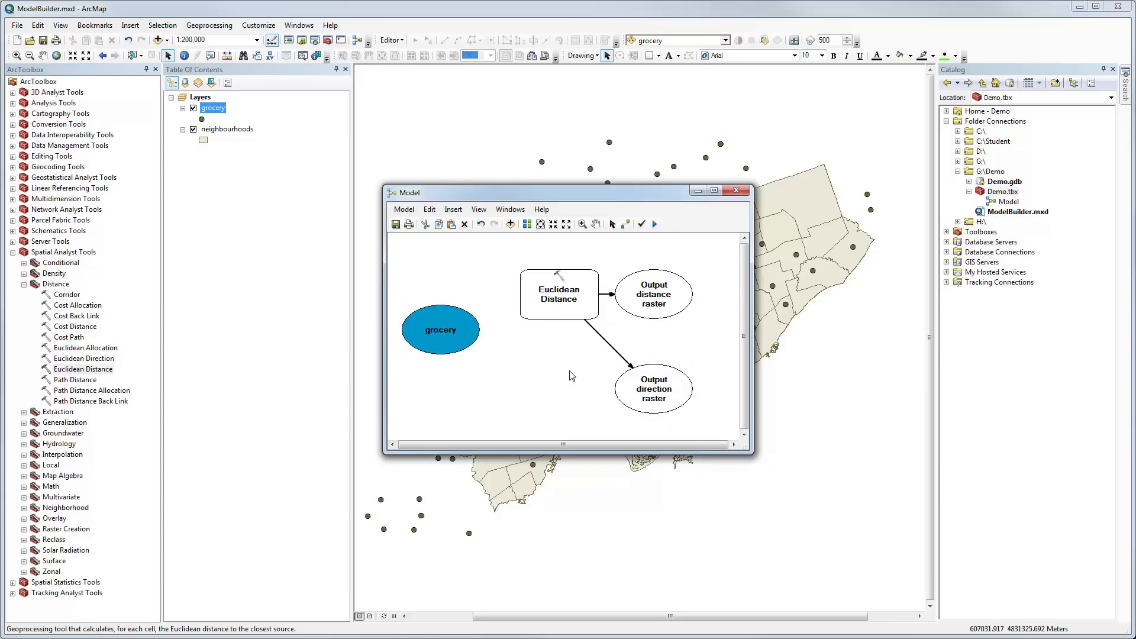
Step: Connect grocery to Euclidean Distance as its input raster or feature source data
{"action": "left_click", "coordinate": [626, 225]}
{"action": "left_click", "coordinate": [468, 329]}
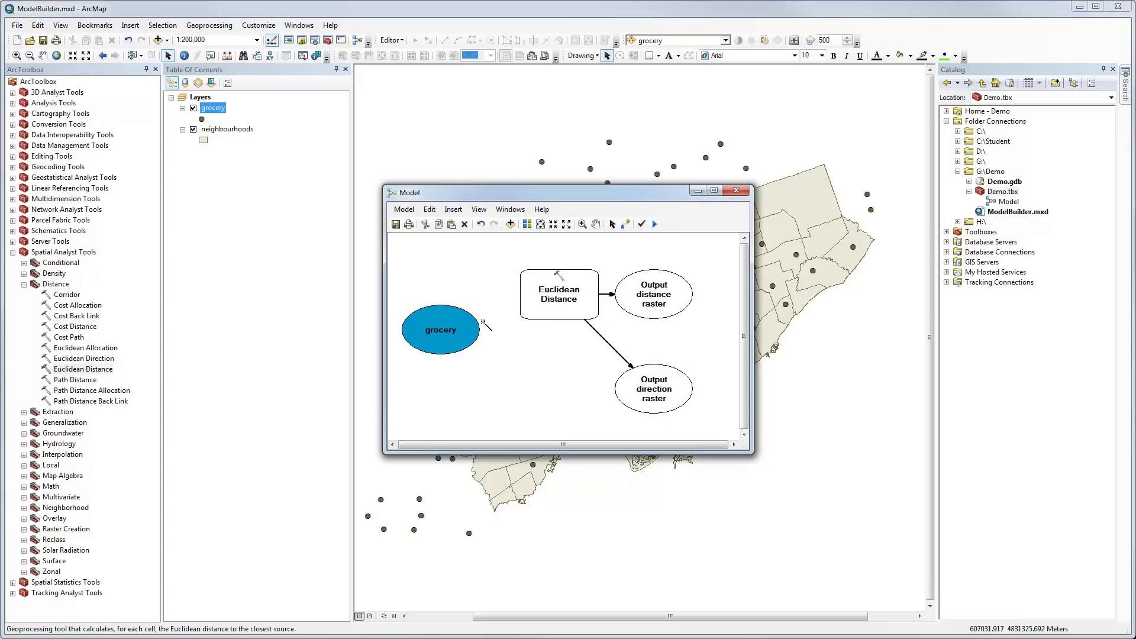
{"action": "left_click", "coordinate": [532, 311]}
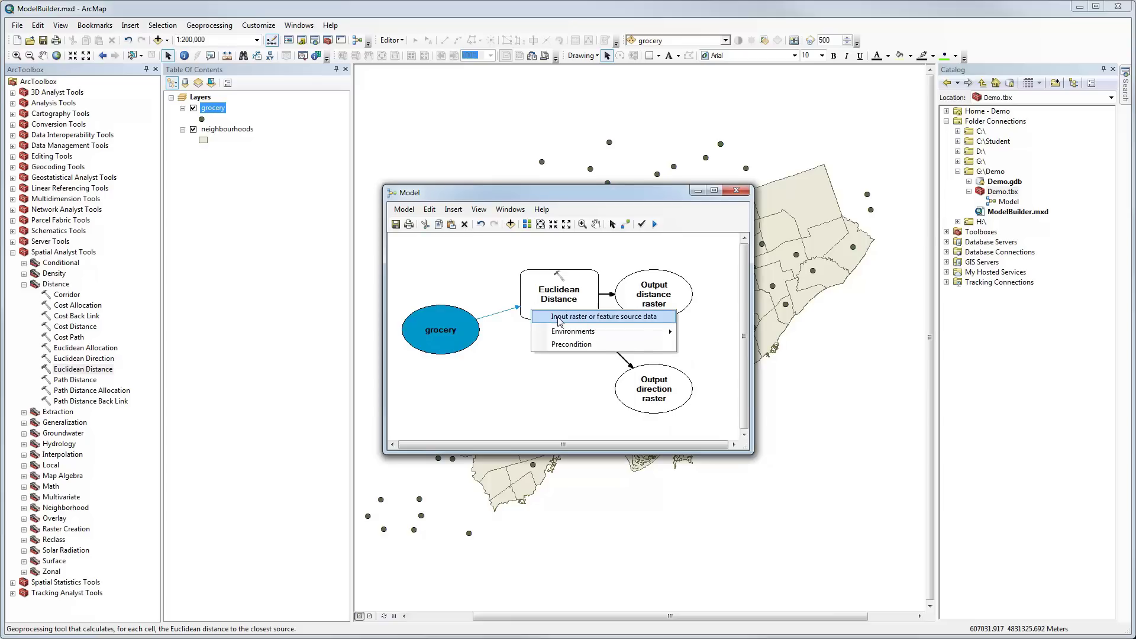
{"action": "left_click", "coordinate": [559, 319]}
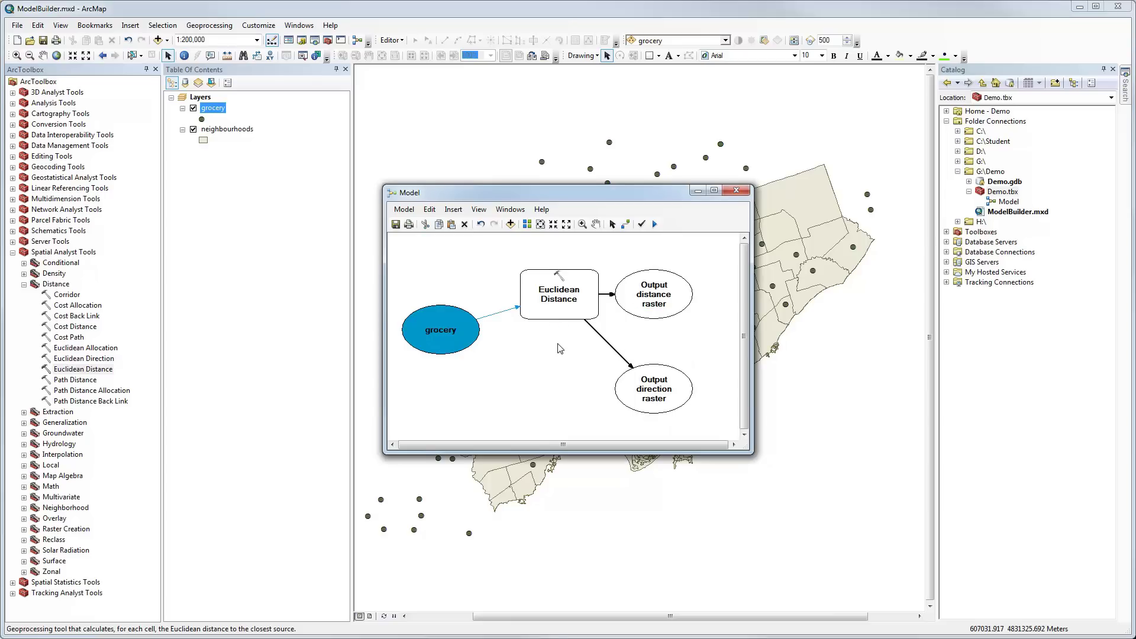
{"action": "left_click", "coordinate": [612, 225]}
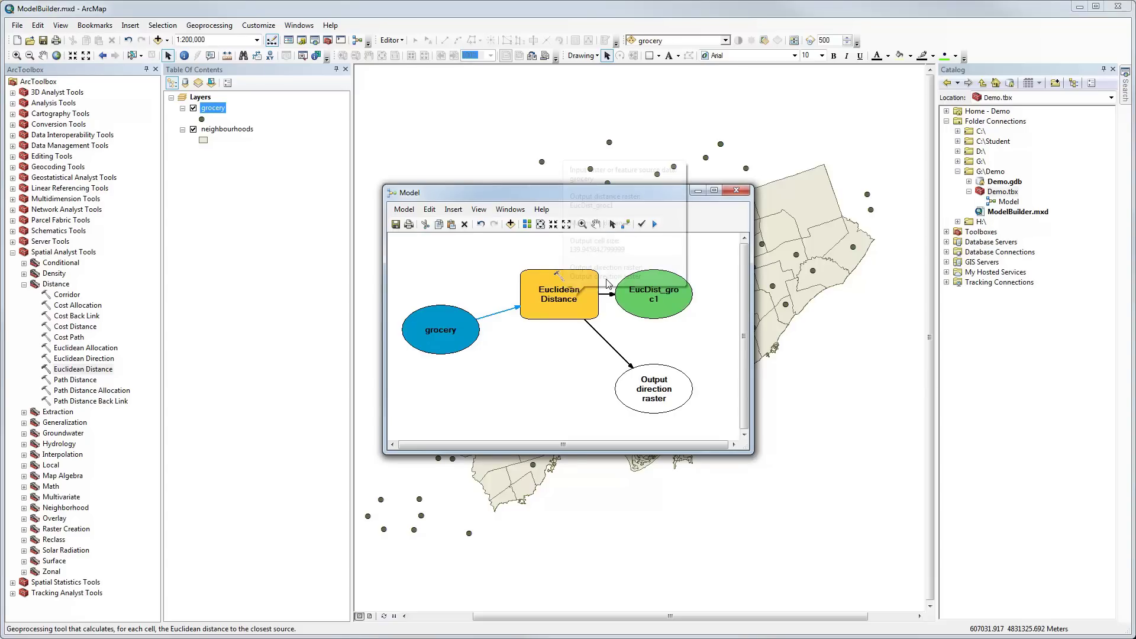
Step: Change the Euclidean Distance tool's Output cell size to 25 and confirm with OK
{"action": "left_click", "coordinate": [572, 299]}
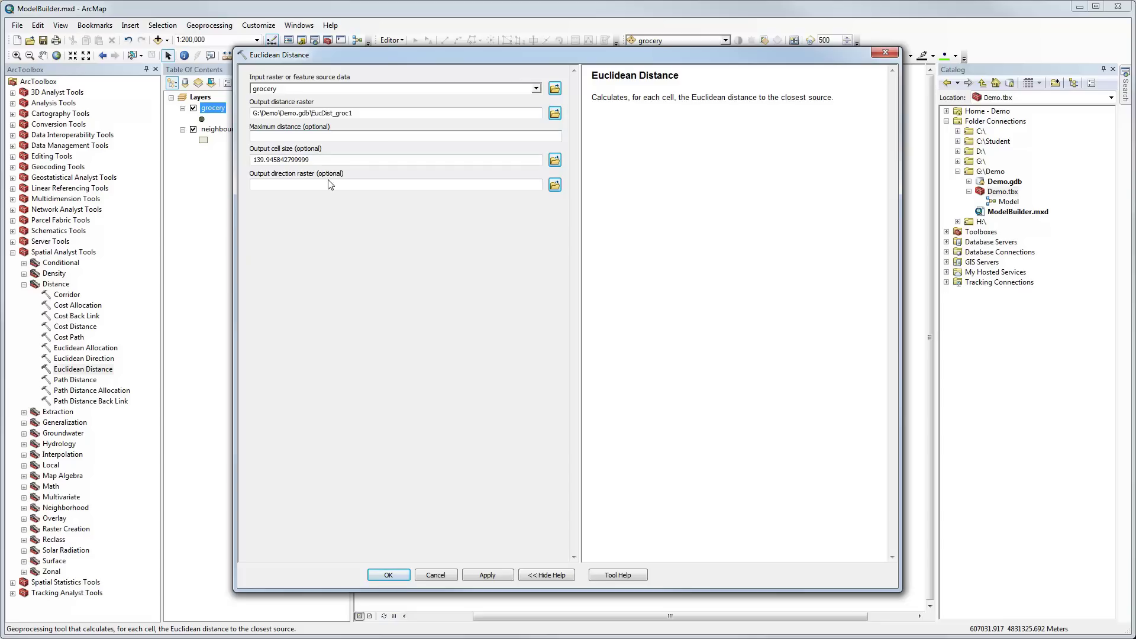
{"action": "left_click", "coordinate": [335, 159]}
{"action": "left_click_drag", "start_coordinate": [336, 159], "coordinate": [252, 158]}
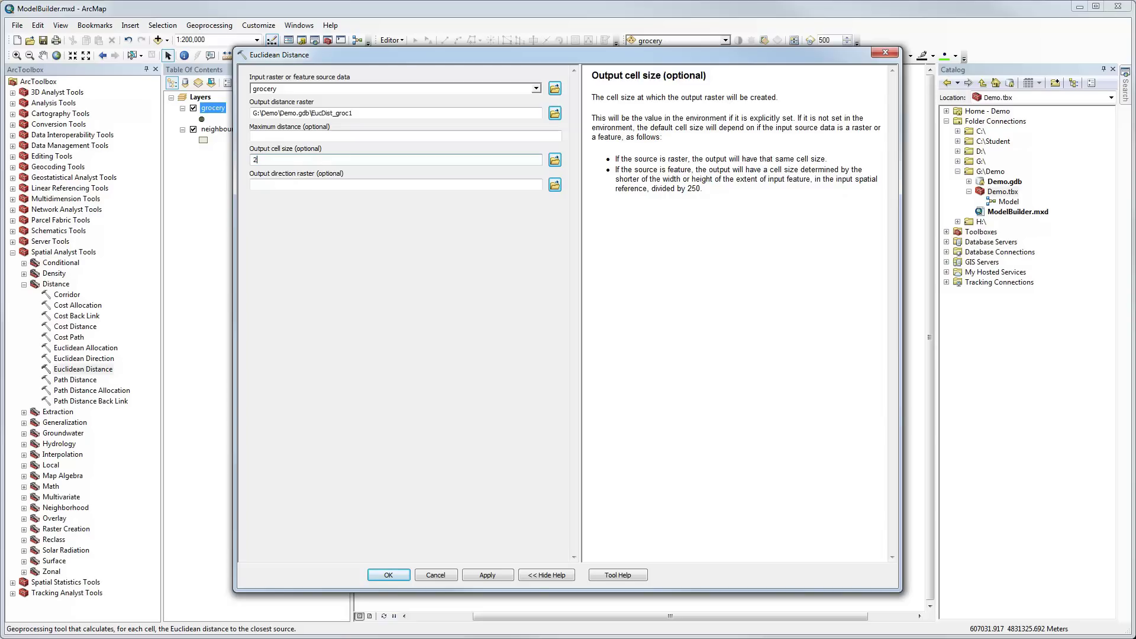
{"action": "type", "text": "5"}
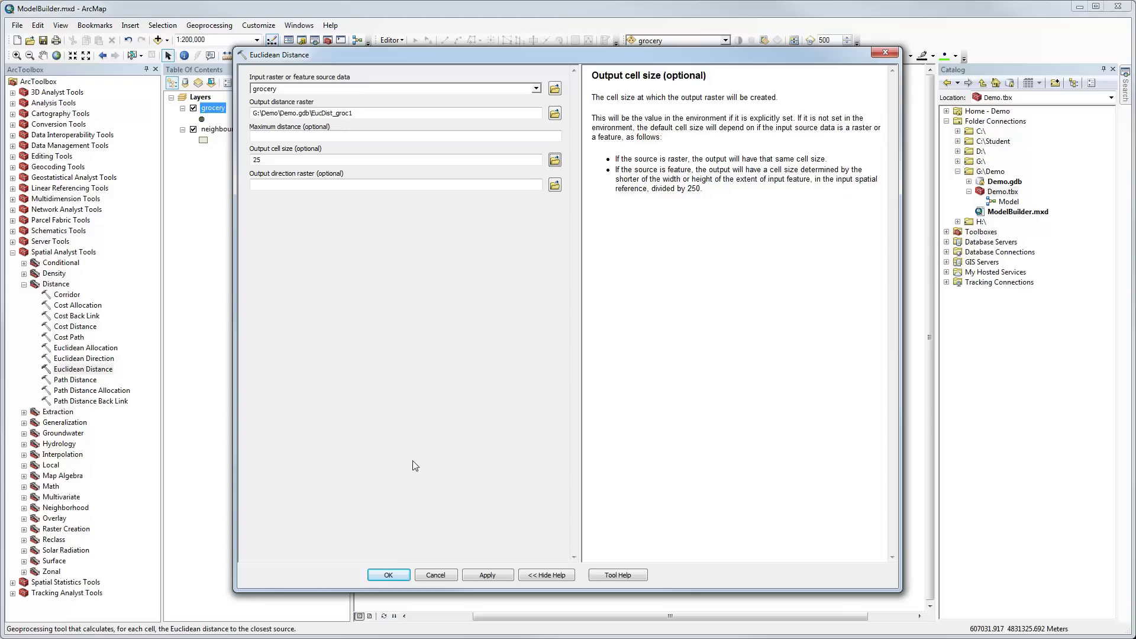
{"action": "left_click", "coordinate": [389, 576]}
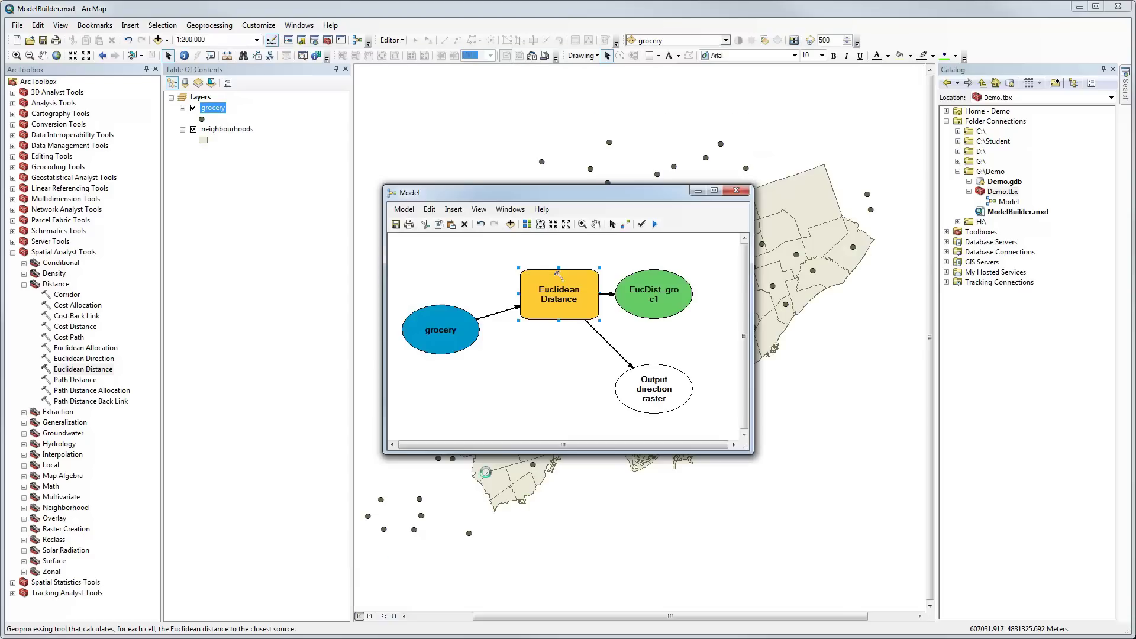
Step: Deselect all, auto-arrange the model diagram left to right and fit it to the canvas
{"action": "left_click", "coordinate": [526, 371]}
{"action": "left_click", "coordinate": [528, 225]}
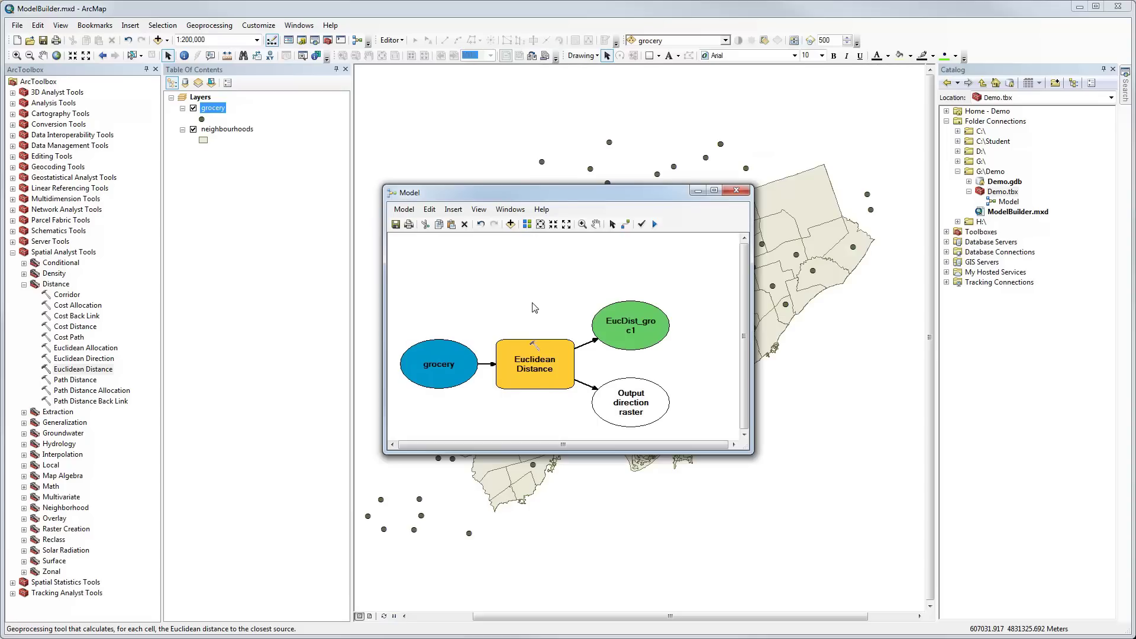
{"action": "left_click", "coordinate": [540, 224]}
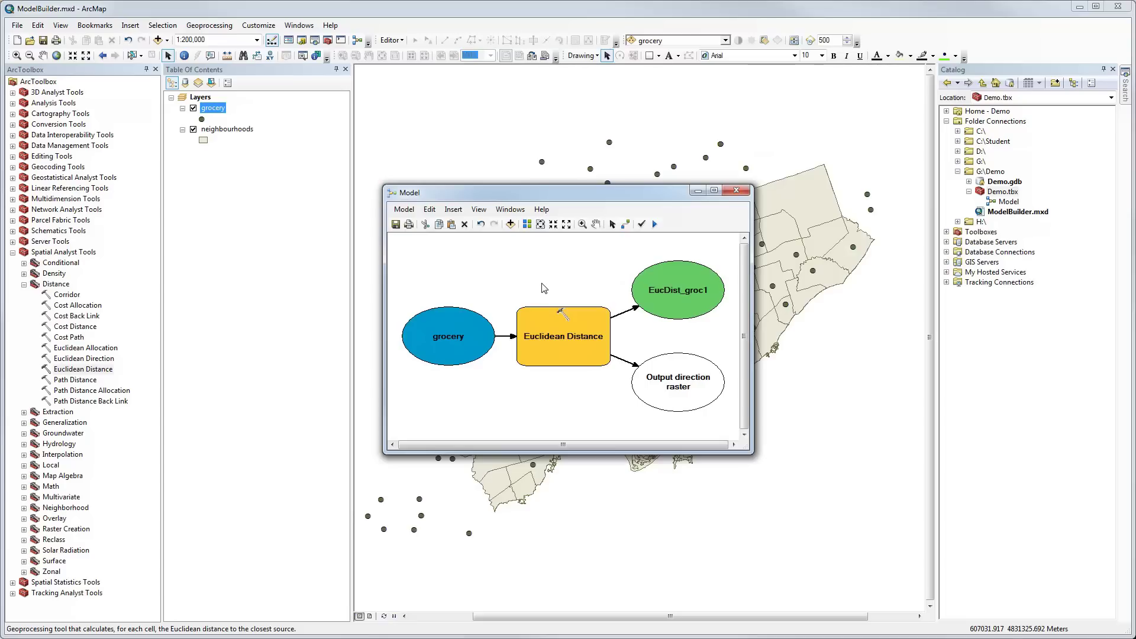
Step: Validate the entire model from the Model menu
{"action": "left_click", "coordinate": [405, 210]}
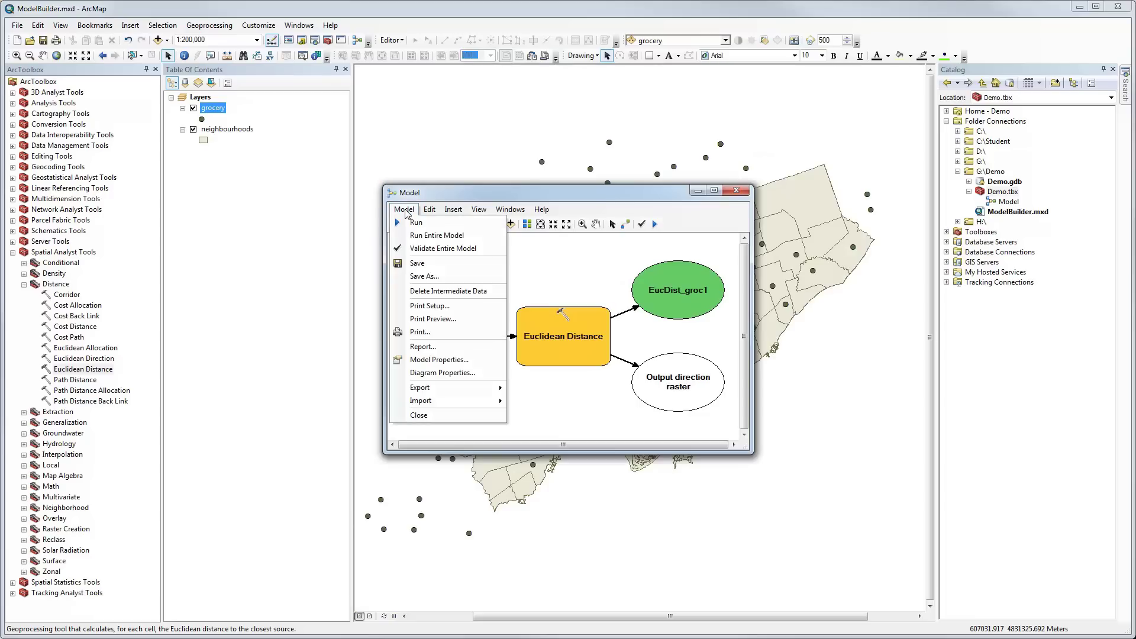
{"action": "left_click", "coordinate": [427, 251]}
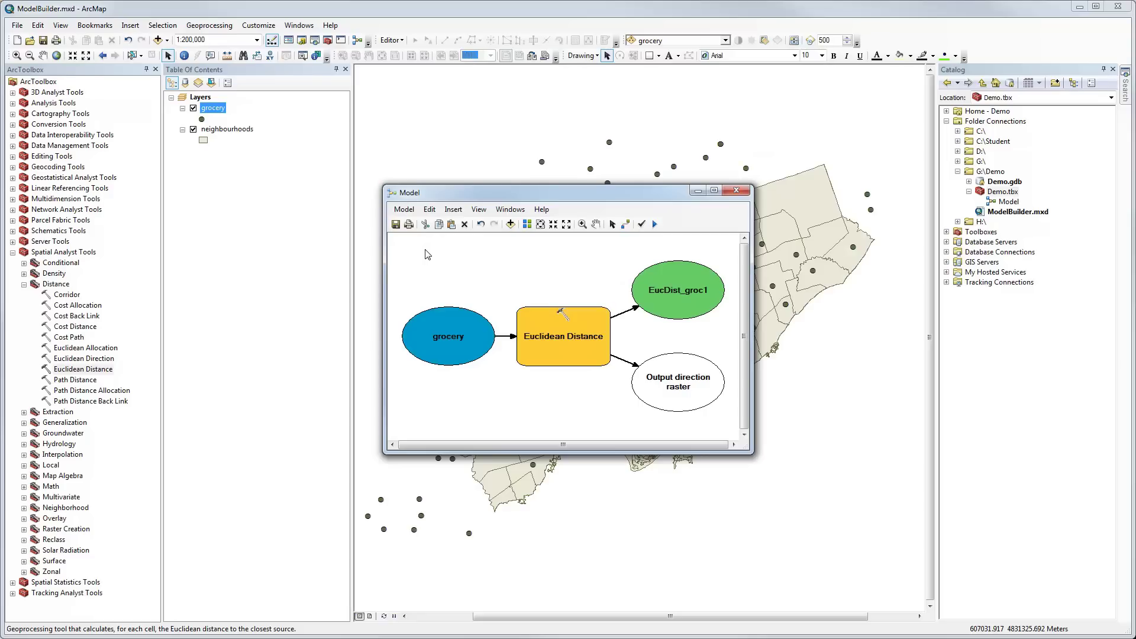
{"action": "left_click", "coordinate": [411, 213]}
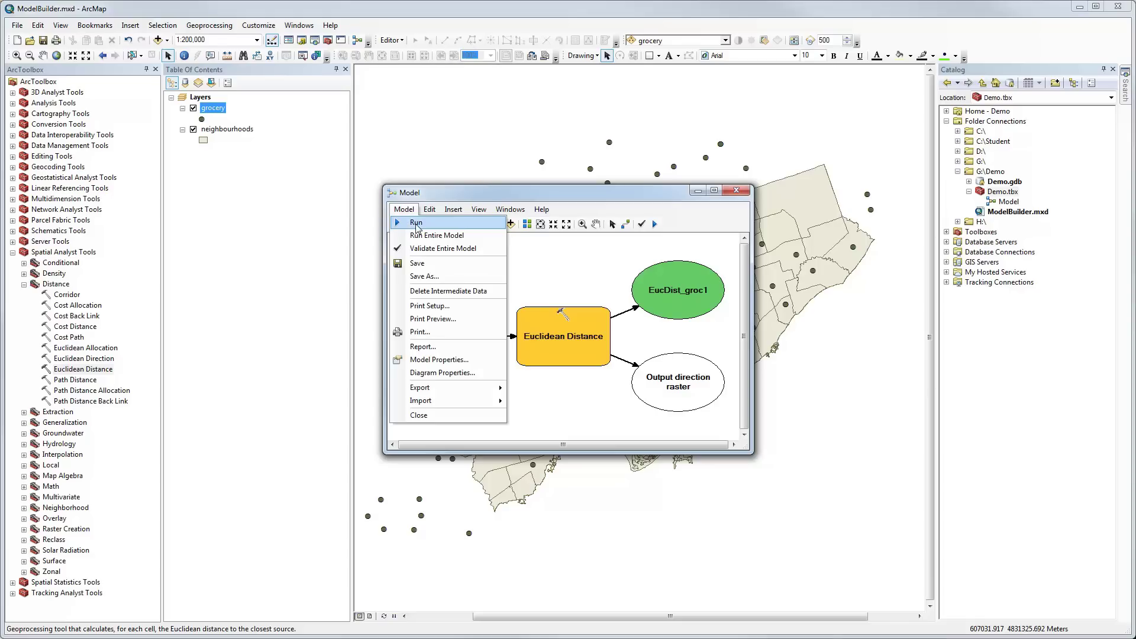
Step: Run the model and close the progress dialog once it reports Completed
{"action": "left_click", "coordinate": [416, 224]}
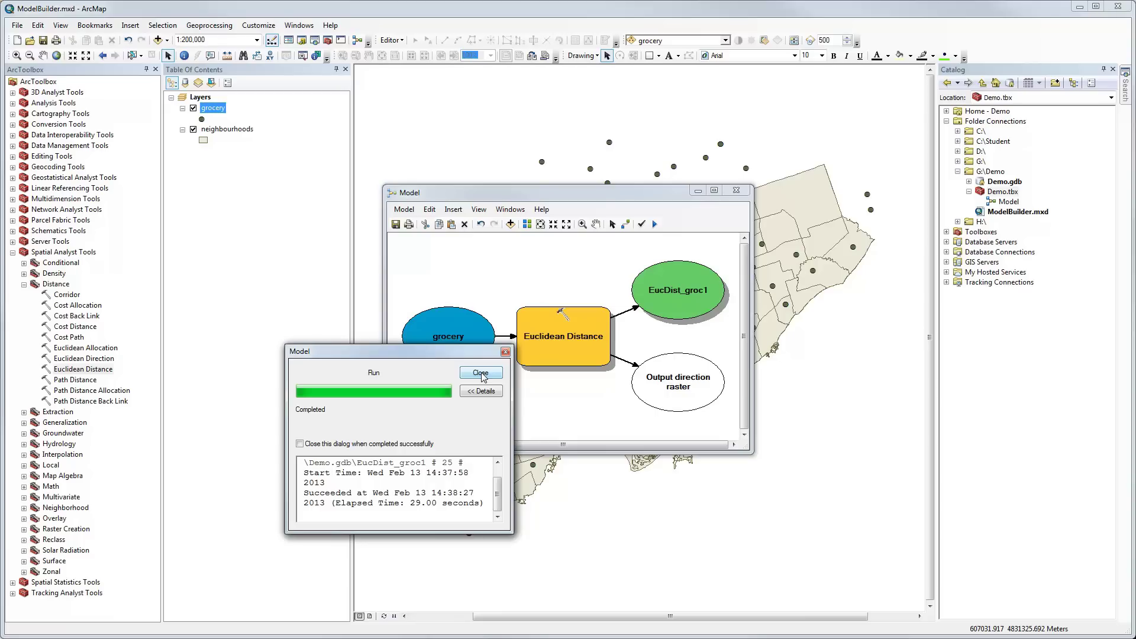
{"action": "left_click", "coordinate": [481, 373]}
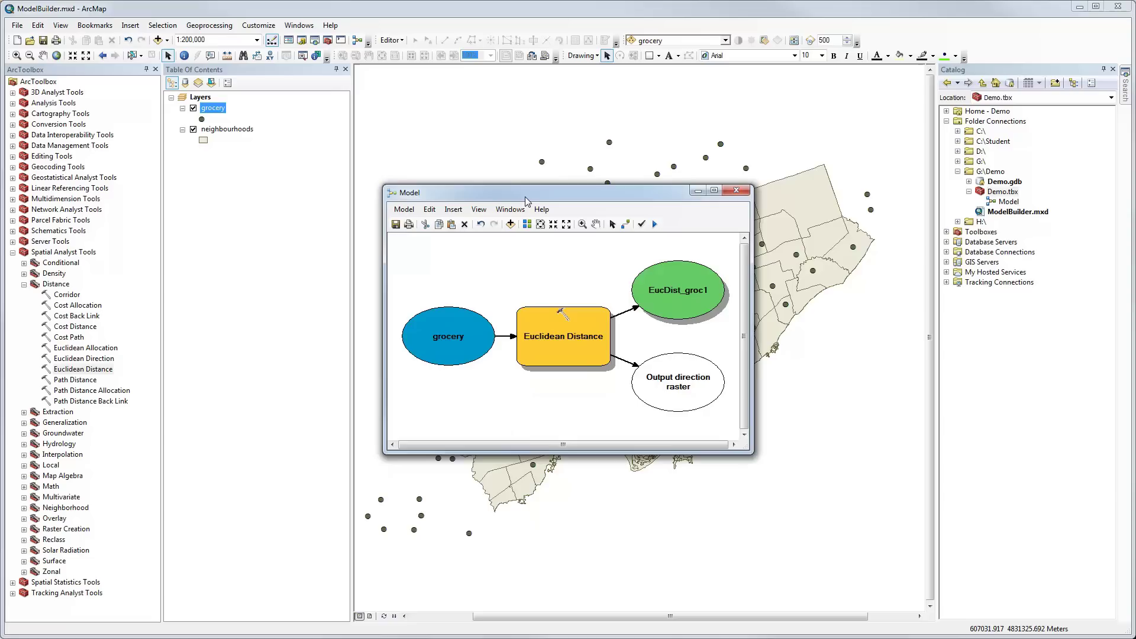
Step: Add the EucDist_groc1 output raster to the map display, moving the model window aside
{"action": "left_click_drag", "start_coordinate": [526, 202], "coordinate": [226, 288]}
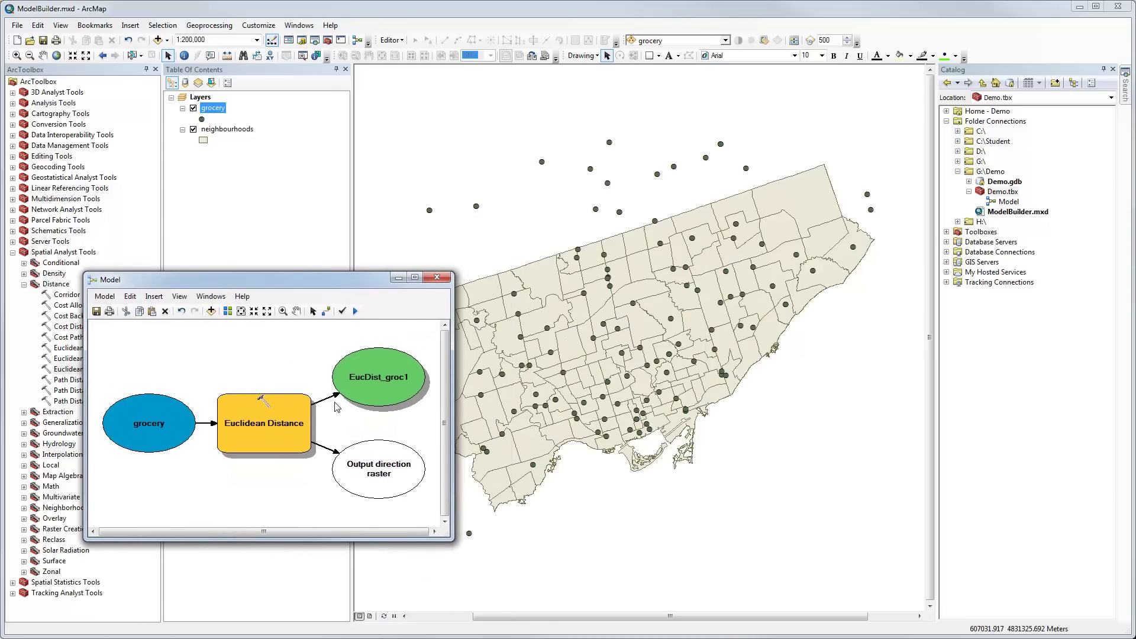
{"action": "right_click", "coordinate": [387, 401]}
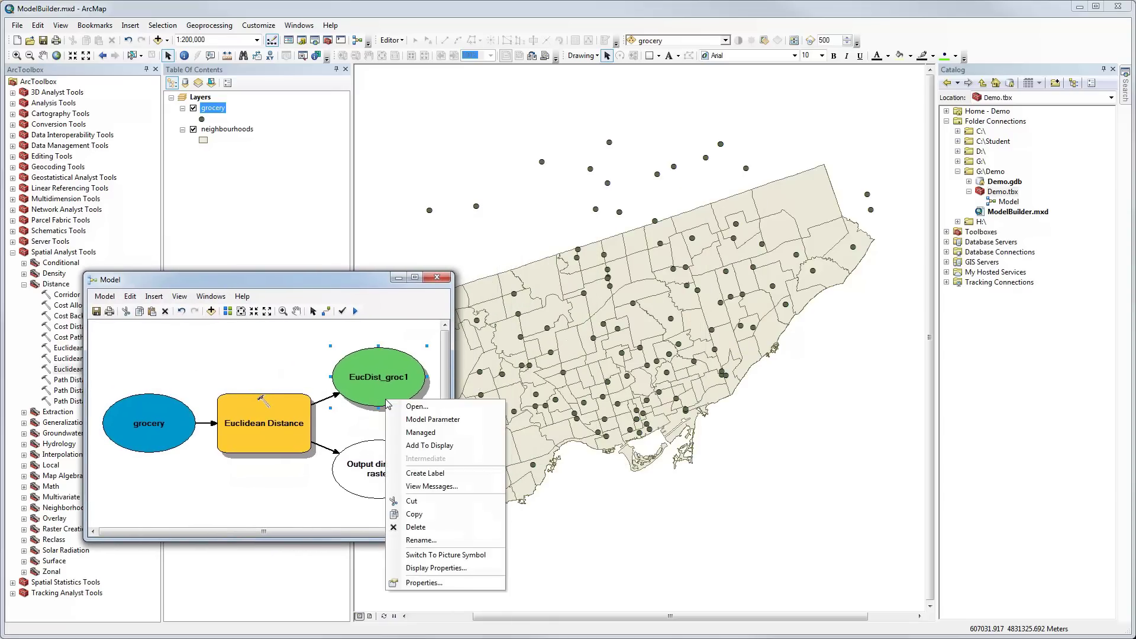
{"action": "left_click", "coordinate": [423, 445]}
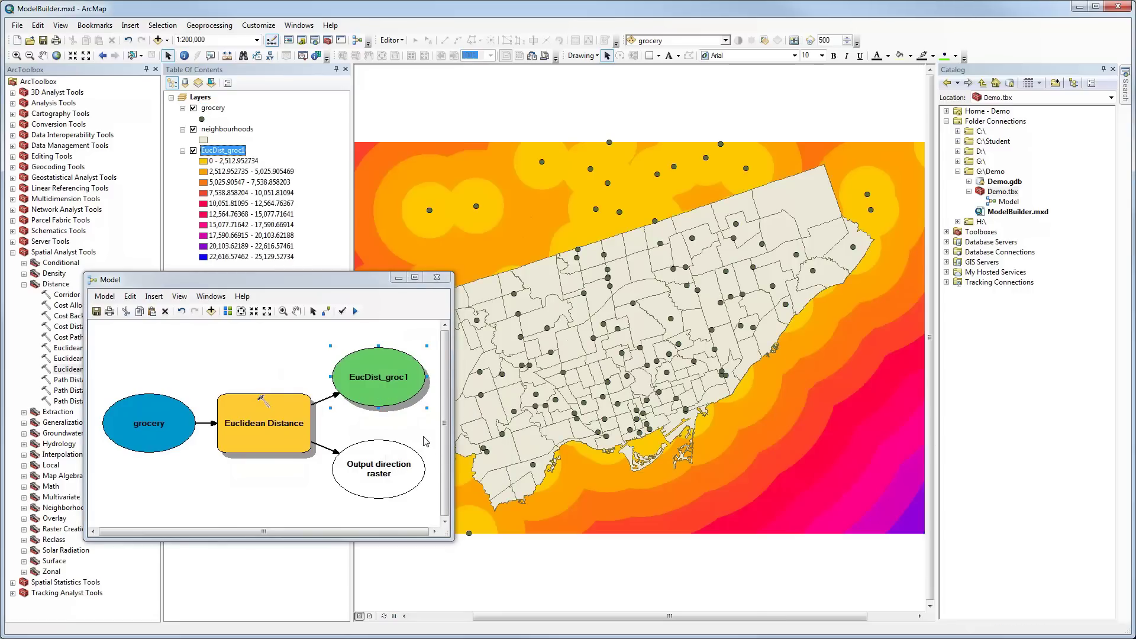
{"action": "left_click_drag", "start_coordinate": [340, 279], "coordinate": [321, 335]}
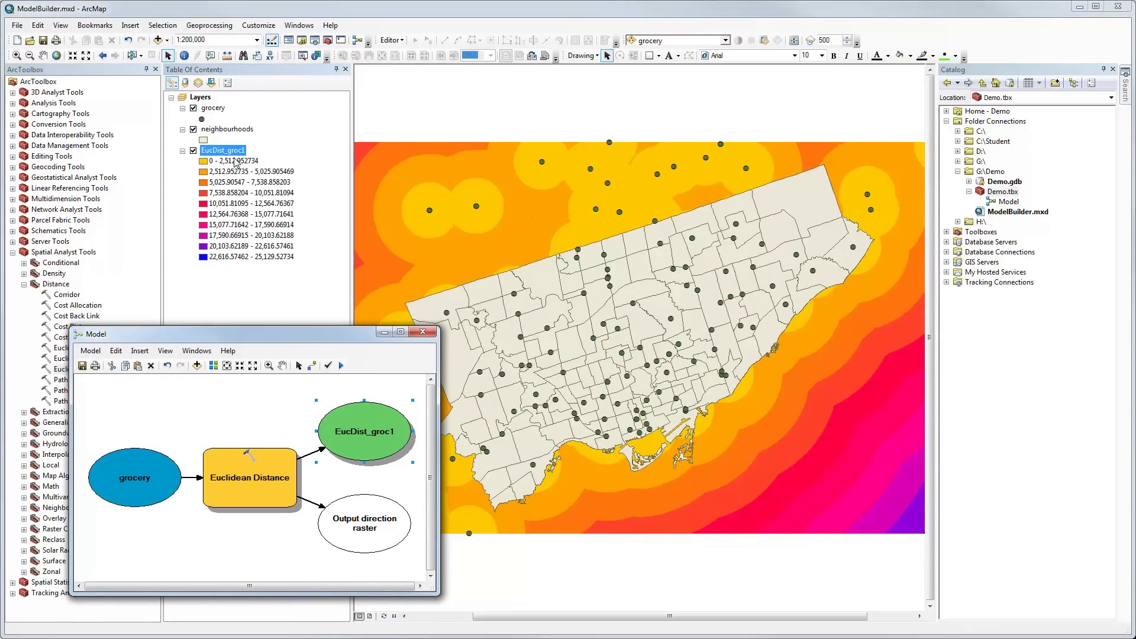
Step: Uncheck the neighbourhoods layer in the Table Of Contents
{"action": "left_click", "coordinate": [194, 130]}
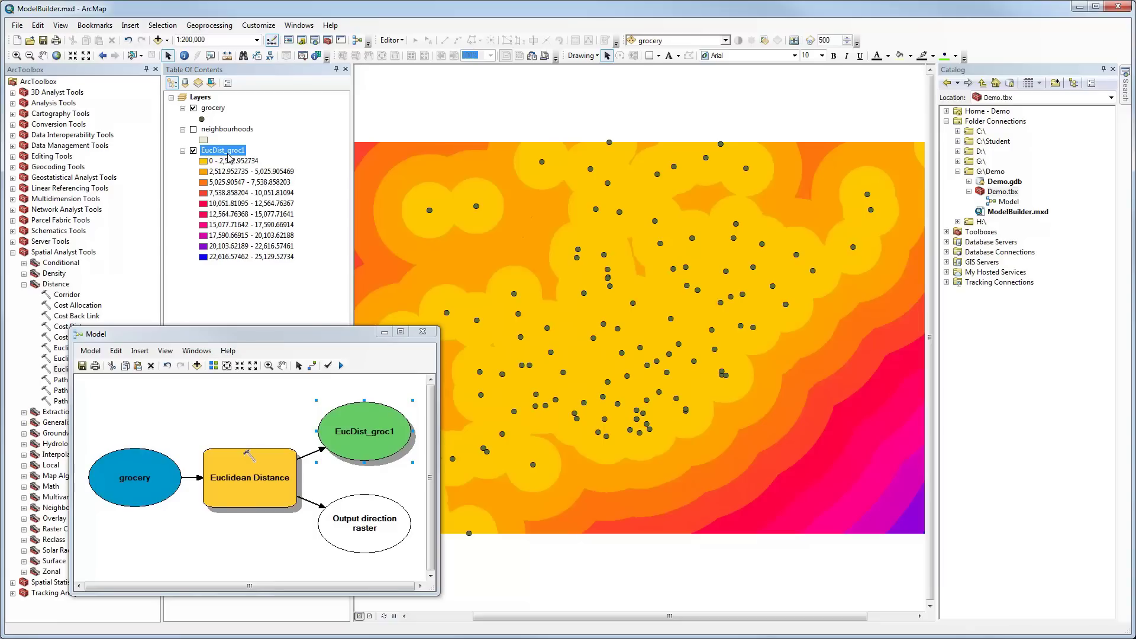
Step: Clear the selection, then move the Model window right and widen it
{"action": "left_click", "coordinate": [261, 553]}
{"action": "left_click_drag", "start_coordinate": [302, 335], "coordinate": [538, 346]}
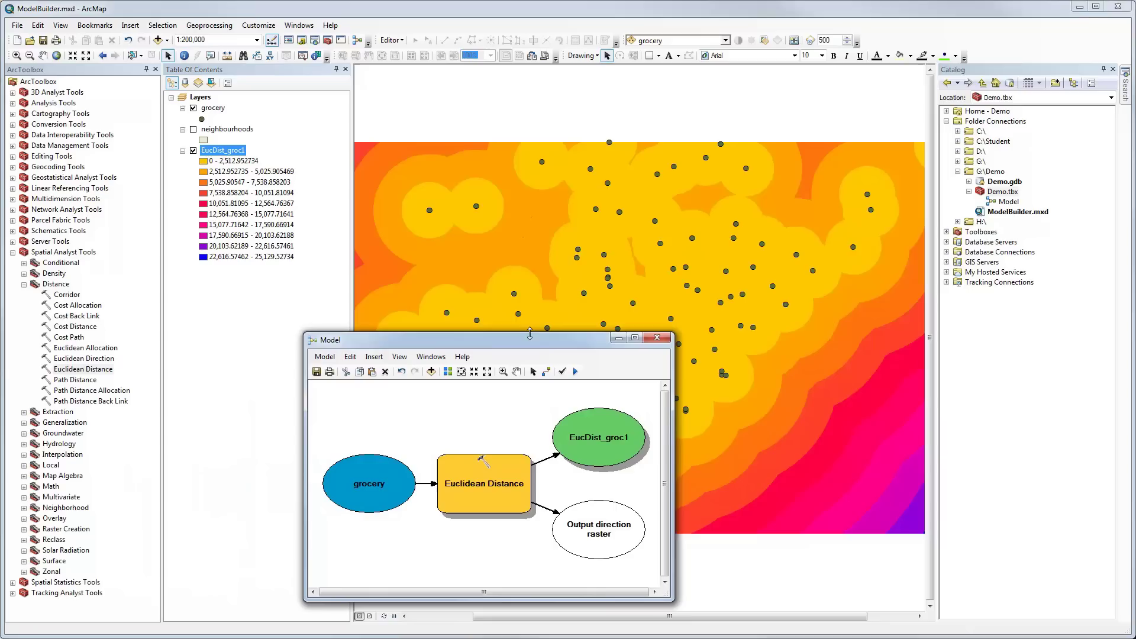
{"action": "left_click_drag", "start_coordinate": [673, 485], "coordinate": [966, 484]}
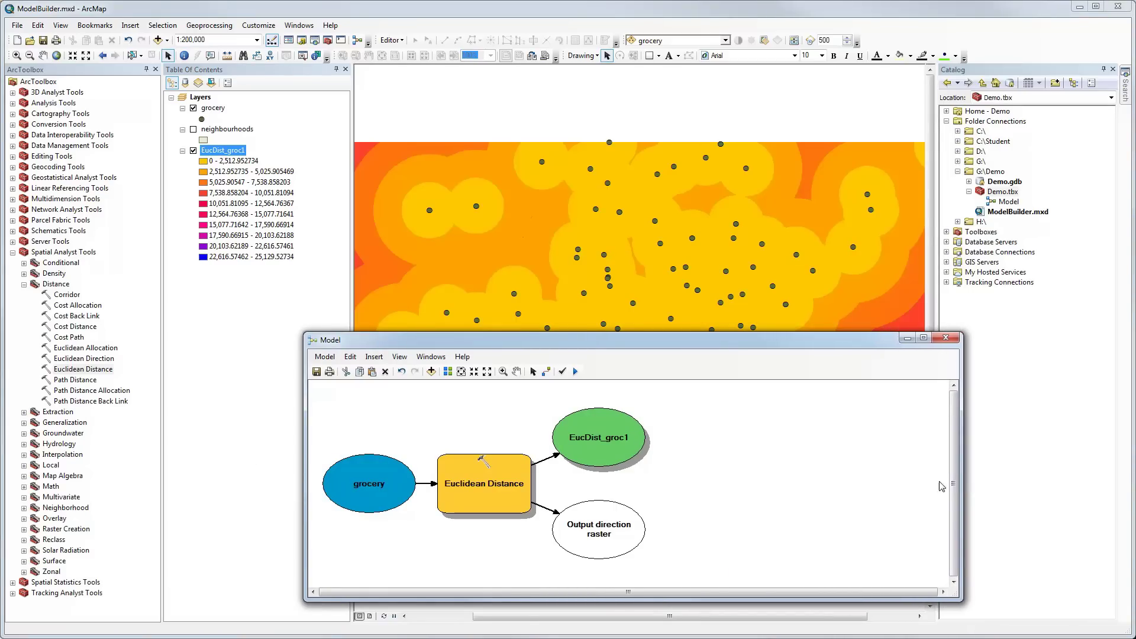
Step: Add the neighbourhoods layer and the Zonal Statistics tool to the model diagram
{"action": "left_click_drag", "start_coordinate": [223, 129], "coordinate": [719, 466]}
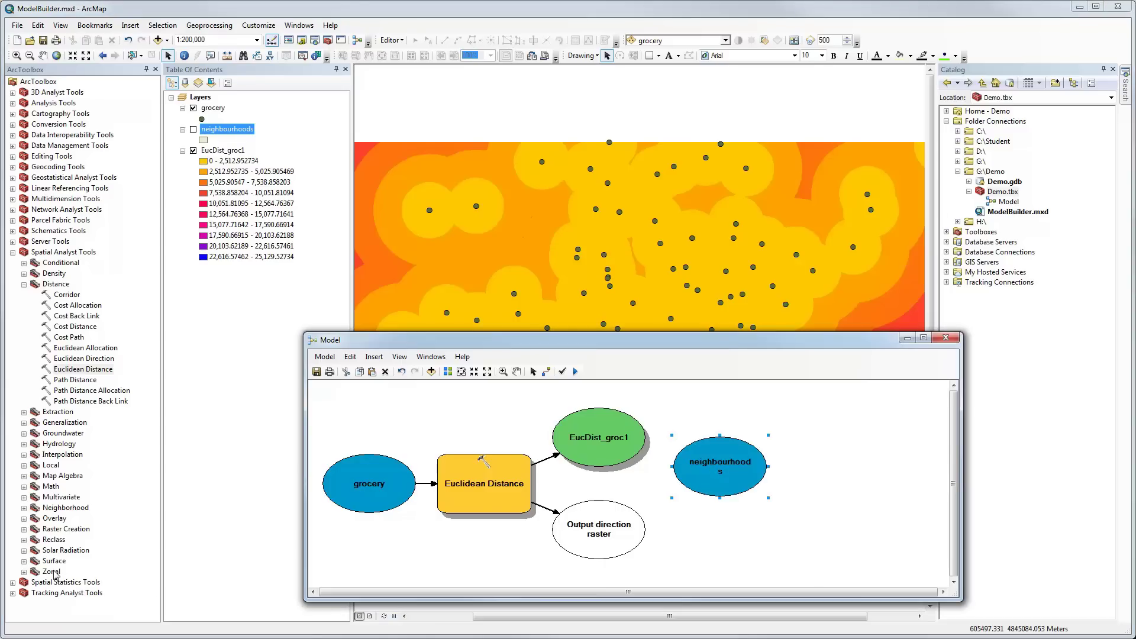
{"action": "left_click", "coordinate": [23, 572]}
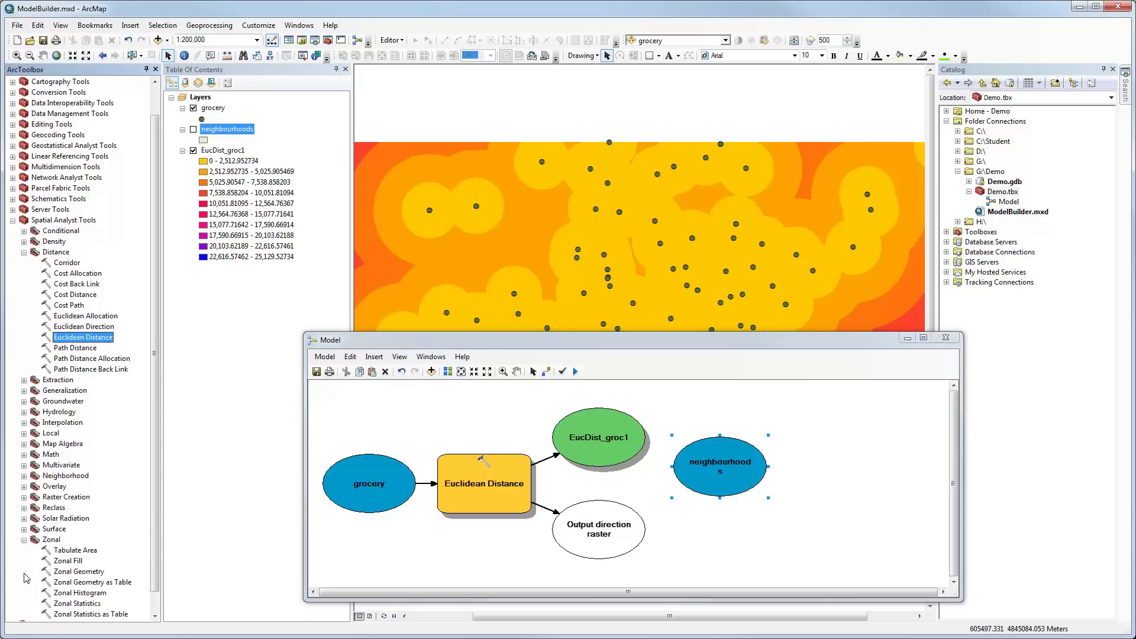
{"action": "left_click_drag", "start_coordinate": [66, 604], "coordinate": [885, 477]}
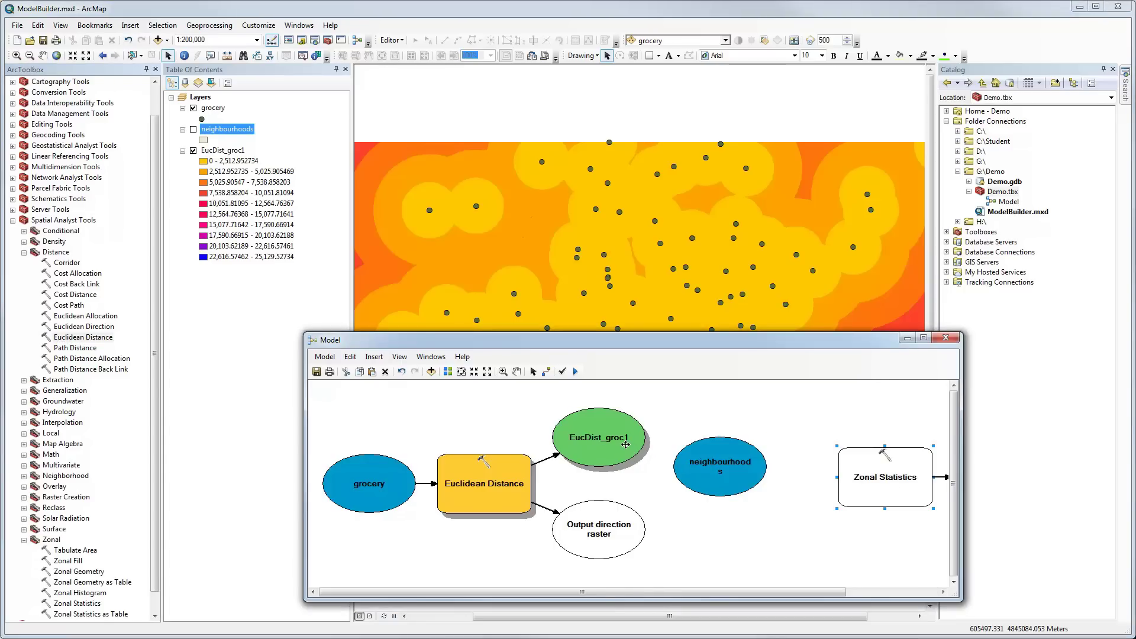
Step: Connect EucDist_groc1 as input value raster and neighbourhoods as zone data to Zonal Statistics, then auto-layout
{"action": "left_click", "coordinate": [546, 371]}
{"action": "left_click_drag", "start_coordinate": [635, 435], "coordinate": [854, 468]}
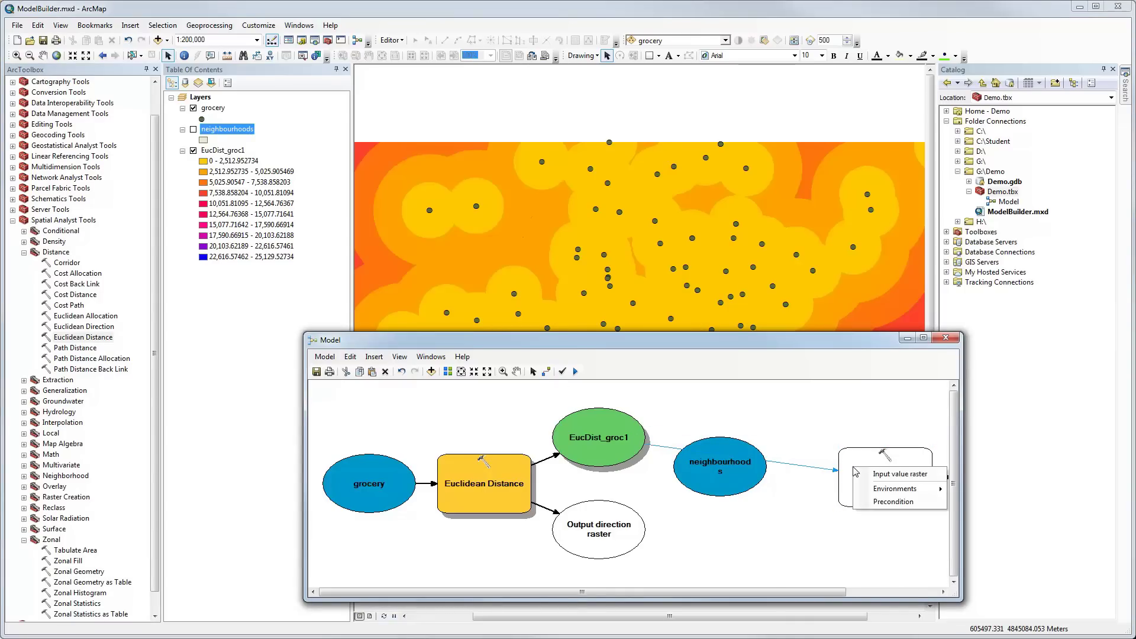
{"action": "left_click", "coordinate": [888, 476]}
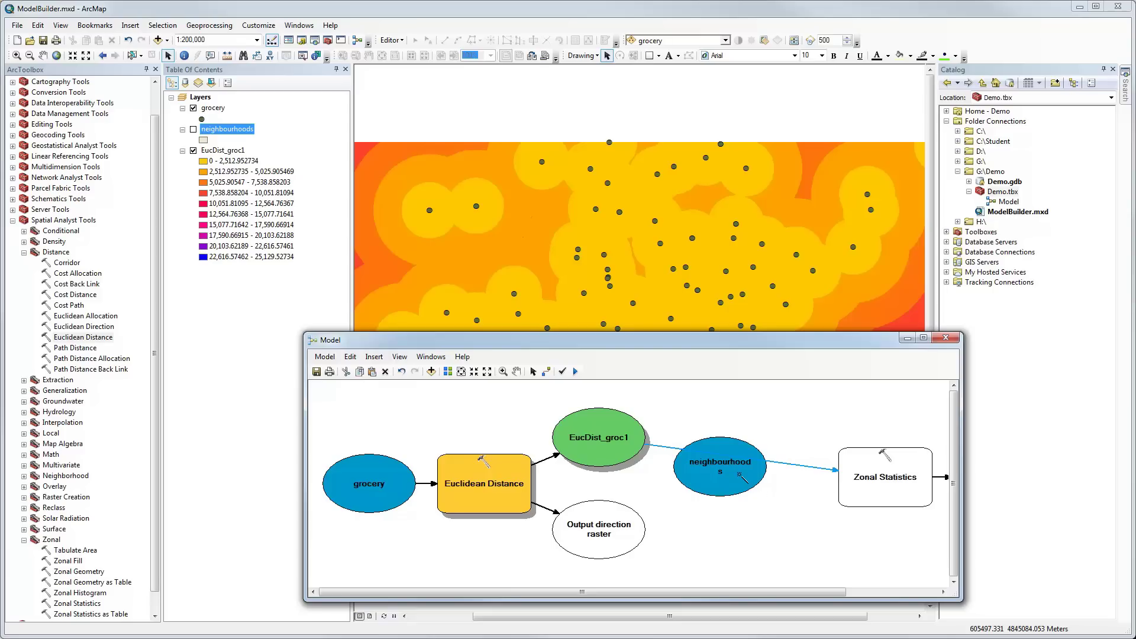
{"action": "left_click_drag", "start_coordinate": [741, 477], "coordinate": [874, 484]}
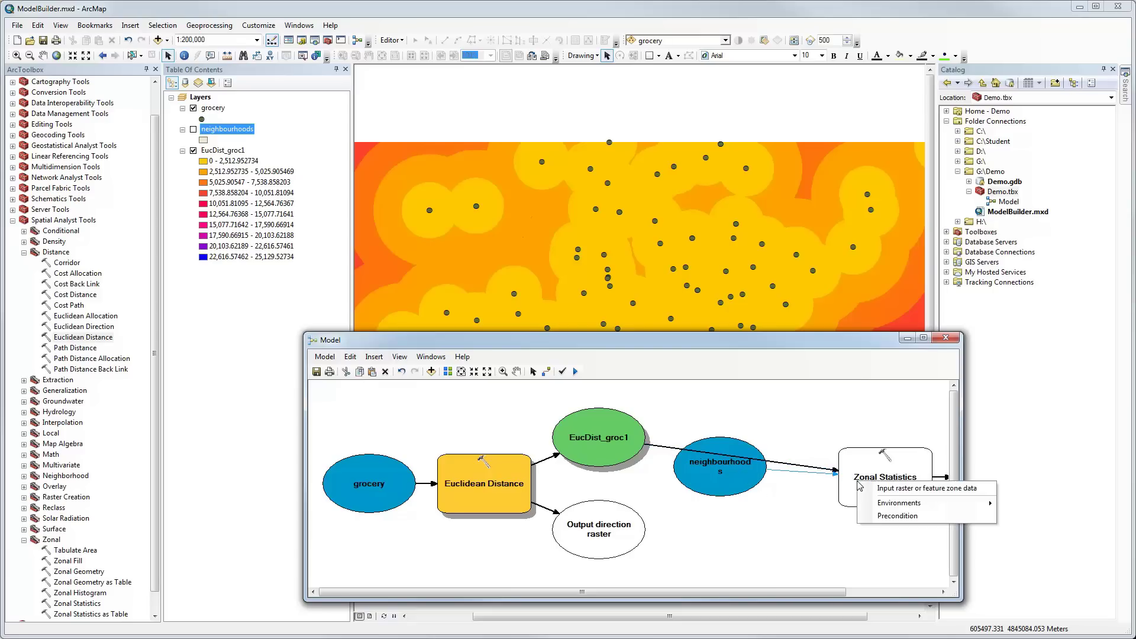
{"action": "left_click", "coordinate": [888, 492]}
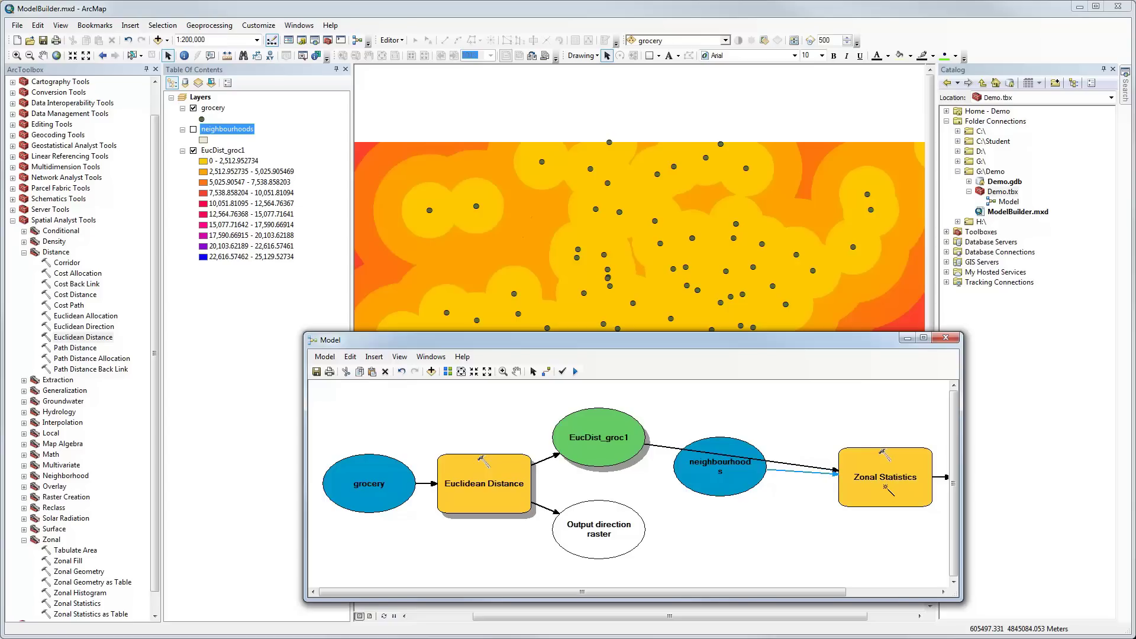
{"action": "left_click", "coordinate": [448, 372]}
Step: Reposition and enlarge the Model window, fit the diagram to full extent, and select Zonal Statistics
{"action": "left_click", "coordinate": [461, 372]}
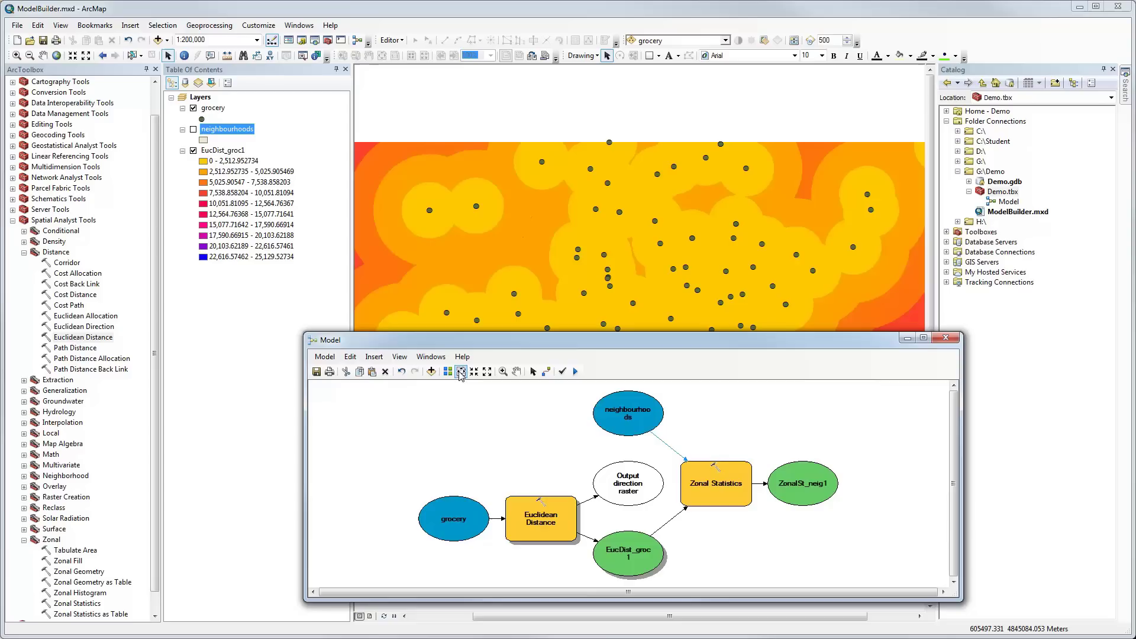
{"action": "left_click_drag", "start_coordinate": [606, 345], "coordinate": [481, 281]}
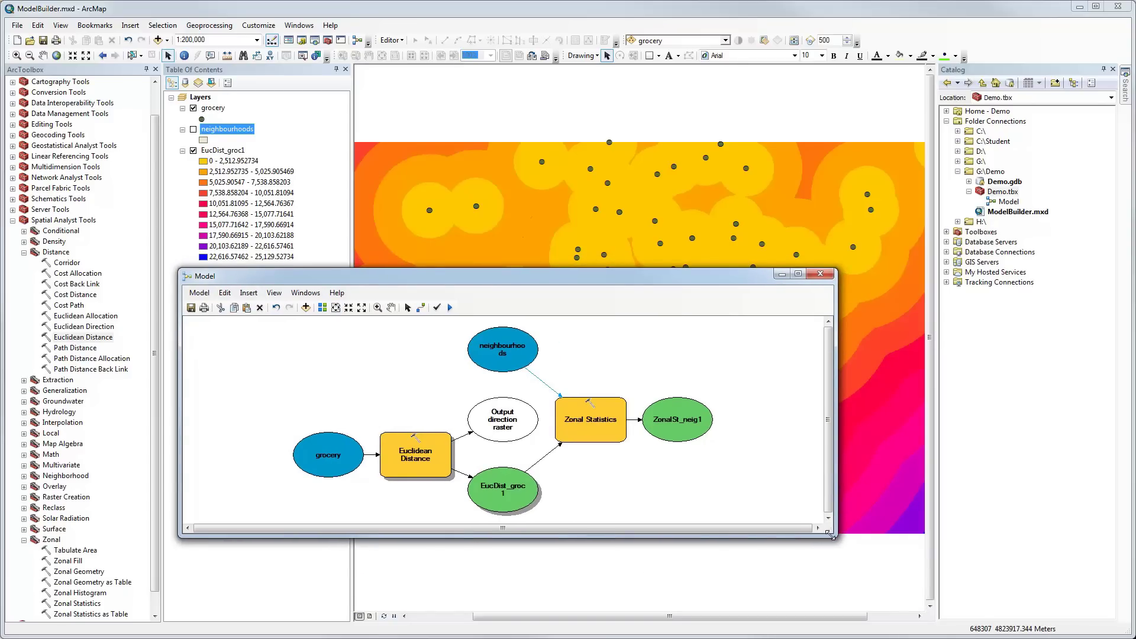
{"action": "left_click_drag", "start_coordinate": [831, 536], "coordinate": [848, 596]}
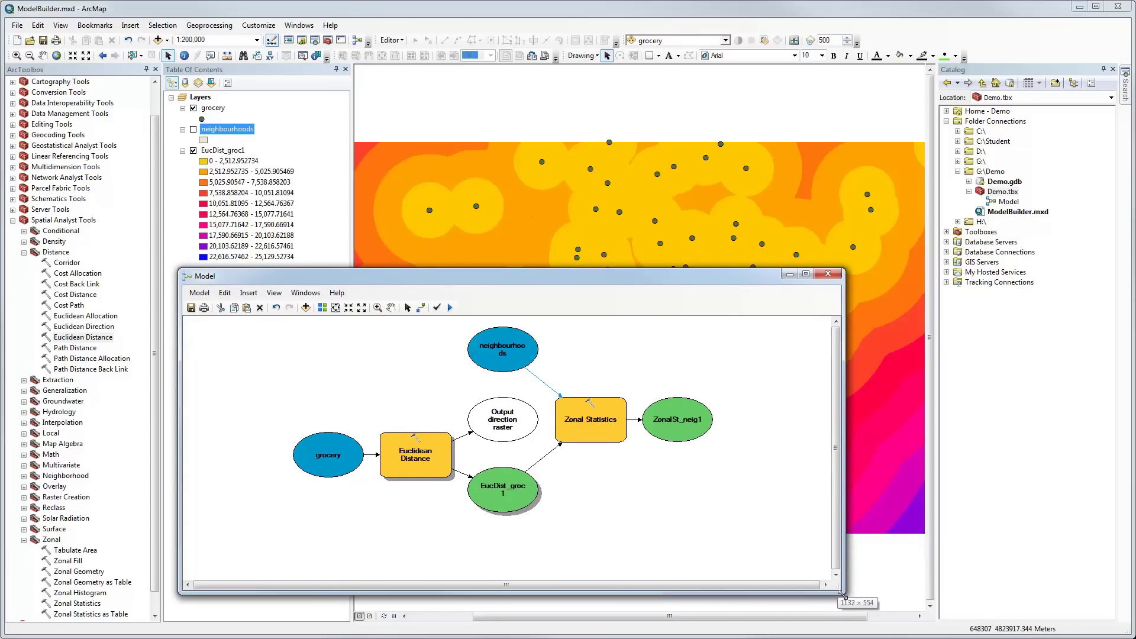
{"action": "left_click", "coordinate": [322, 308]}
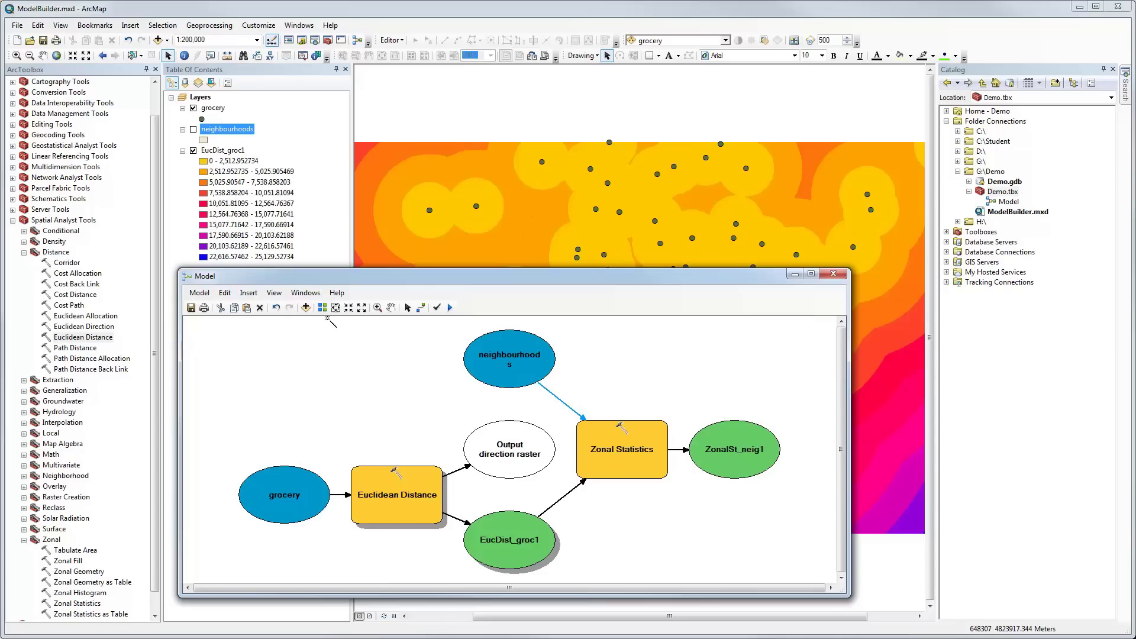
{"action": "left_click", "coordinate": [407, 308]}
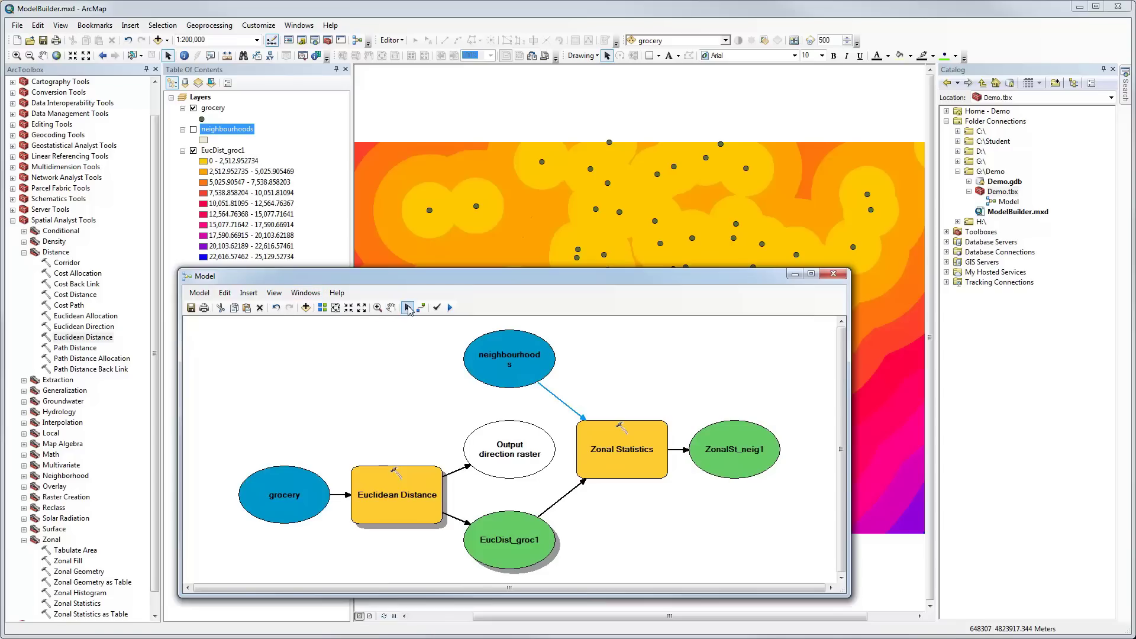
{"action": "left_click", "coordinate": [644, 452]}
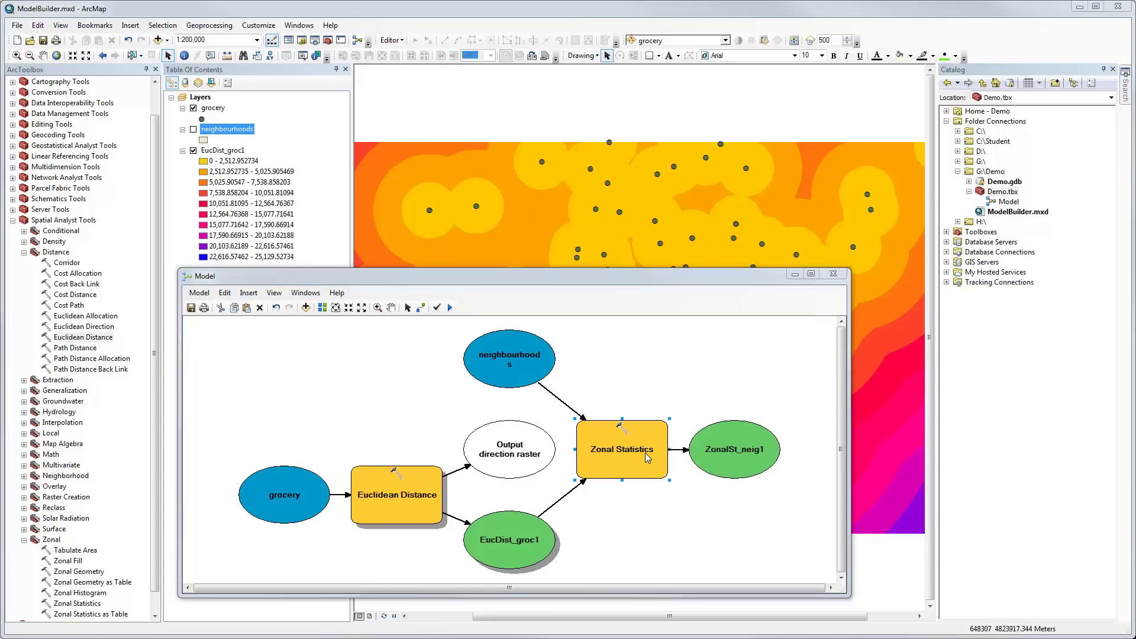
Step: Confirm Zonal Statistics with zone field OBJECTID, value raster EucDist_groc1 and statistic MEAN
{"action": "double_click", "coordinate": [645, 452]}
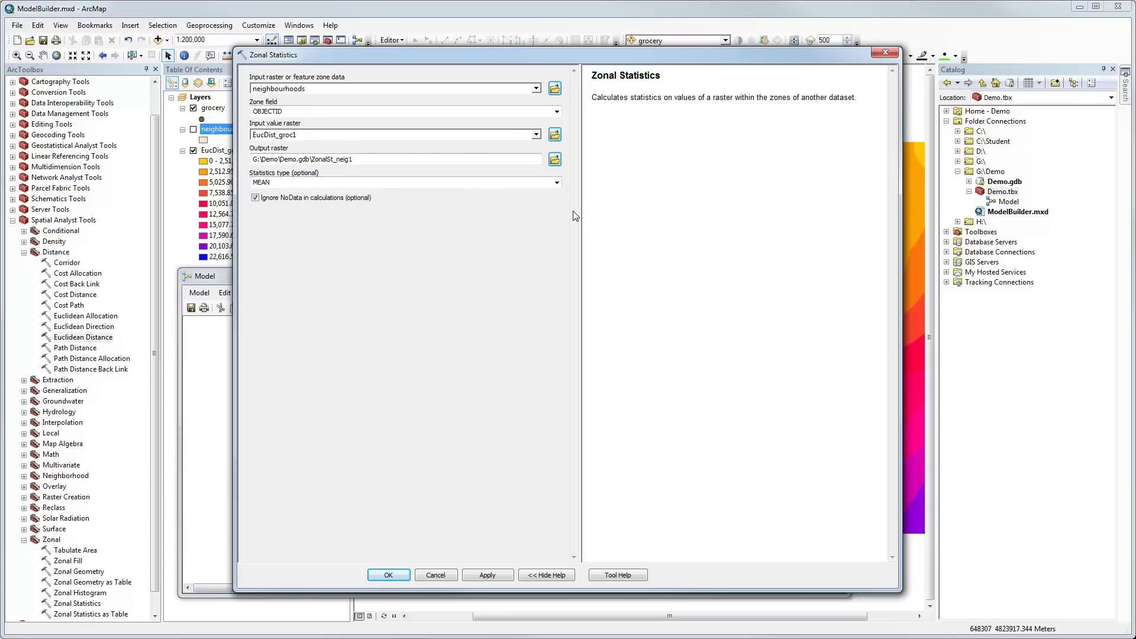
{"action": "left_click", "coordinate": [390, 575]}
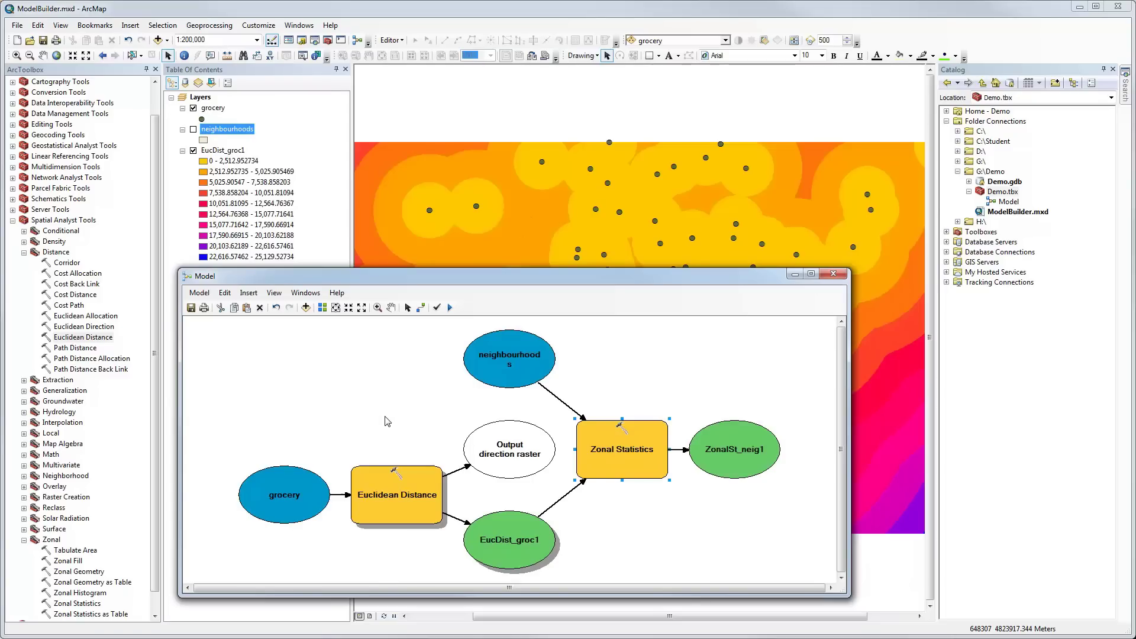
Step: Run the model and close the progress report once it finishes successfully
{"action": "left_click", "coordinate": [450, 308]}
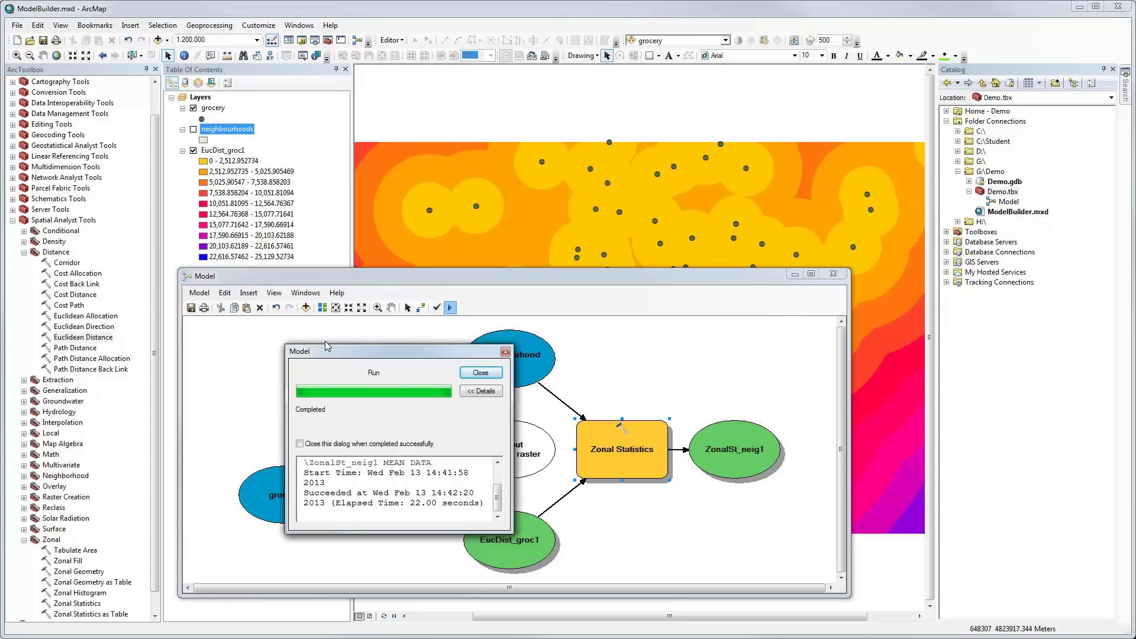
{"action": "left_click", "coordinate": [481, 373]}
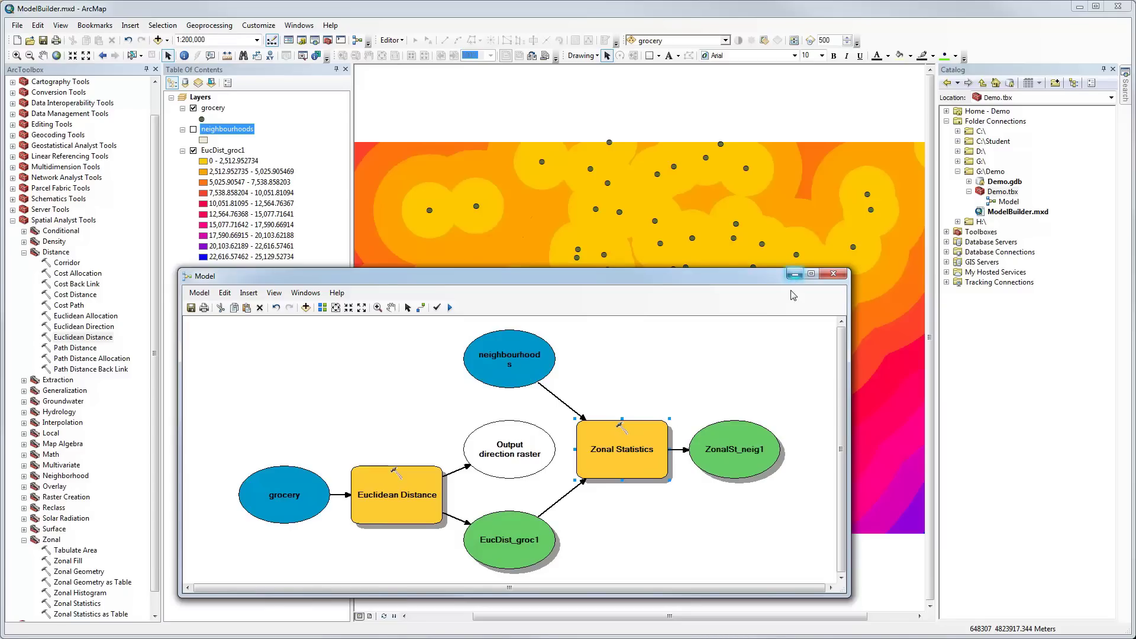
Step: Add ZonalSt_neig1 to the map, minimize the Model window, and hide the EucDist_groc1 layer
{"action": "left_click", "coordinate": [746, 443]}
{"action": "right_click", "coordinate": [746, 443]}
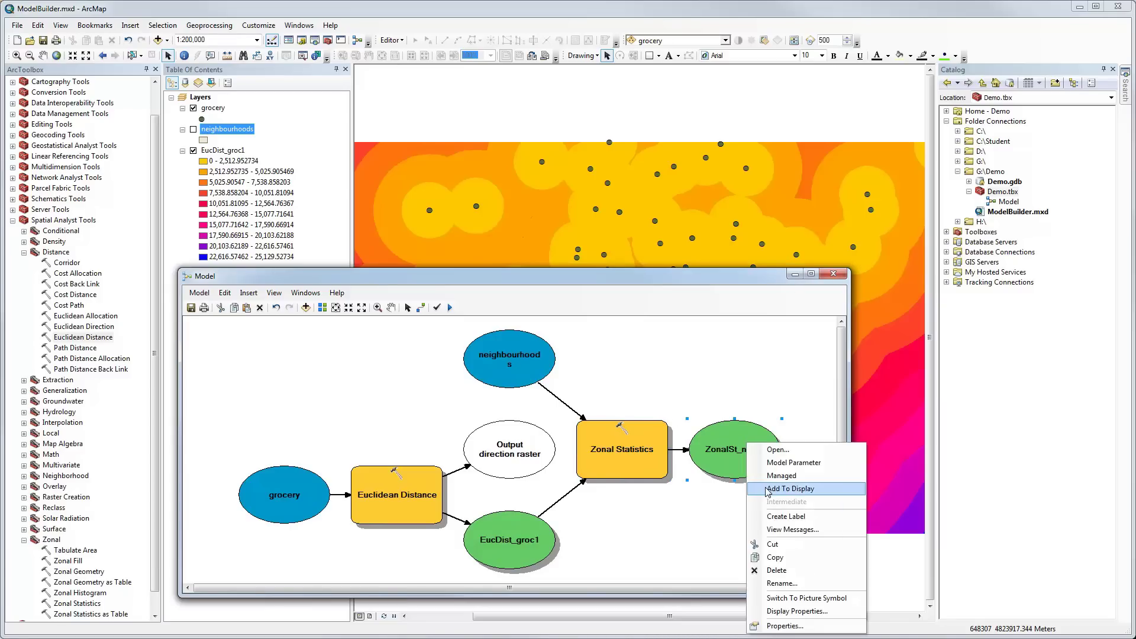
{"action": "left_click", "coordinate": [768, 487]}
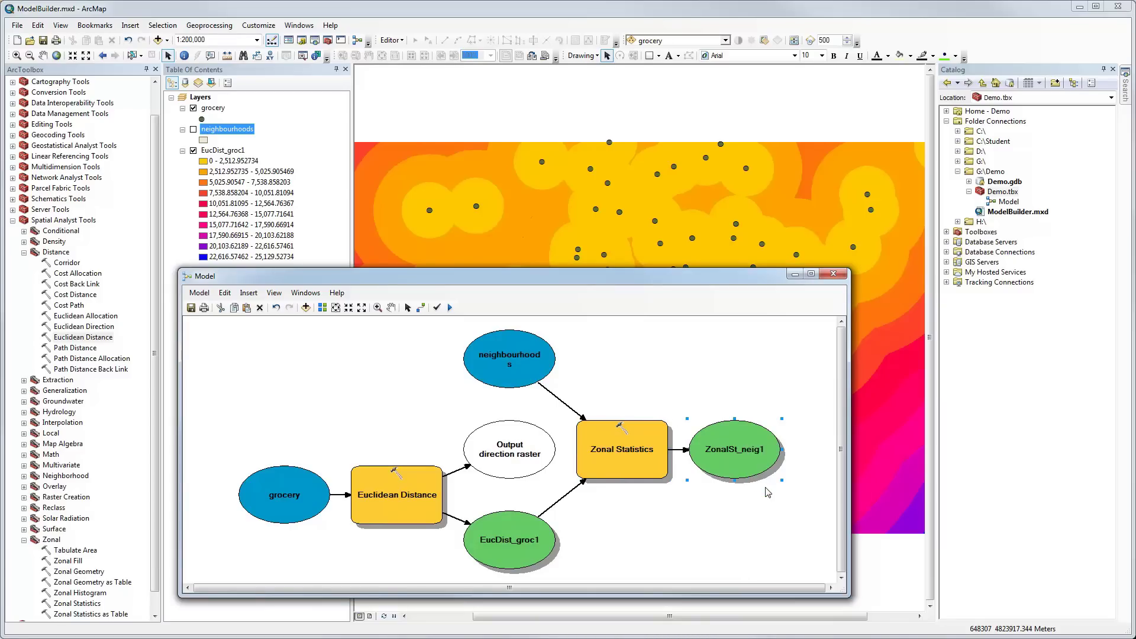
{"action": "left_click", "coordinate": [796, 275]}
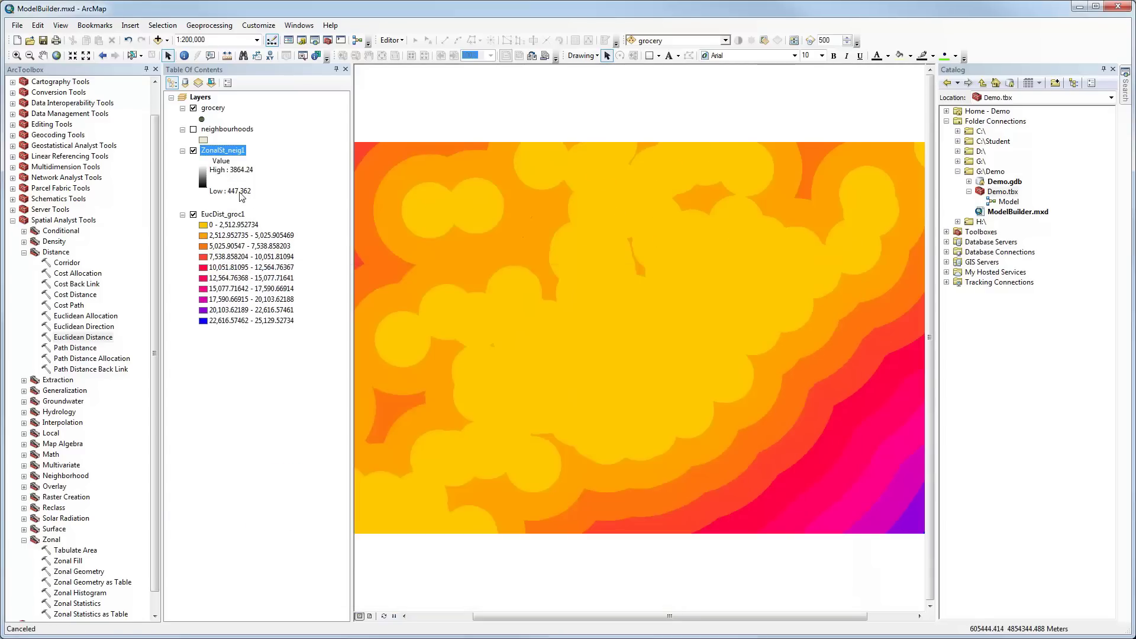
{"action": "left_click", "coordinate": [194, 214]}
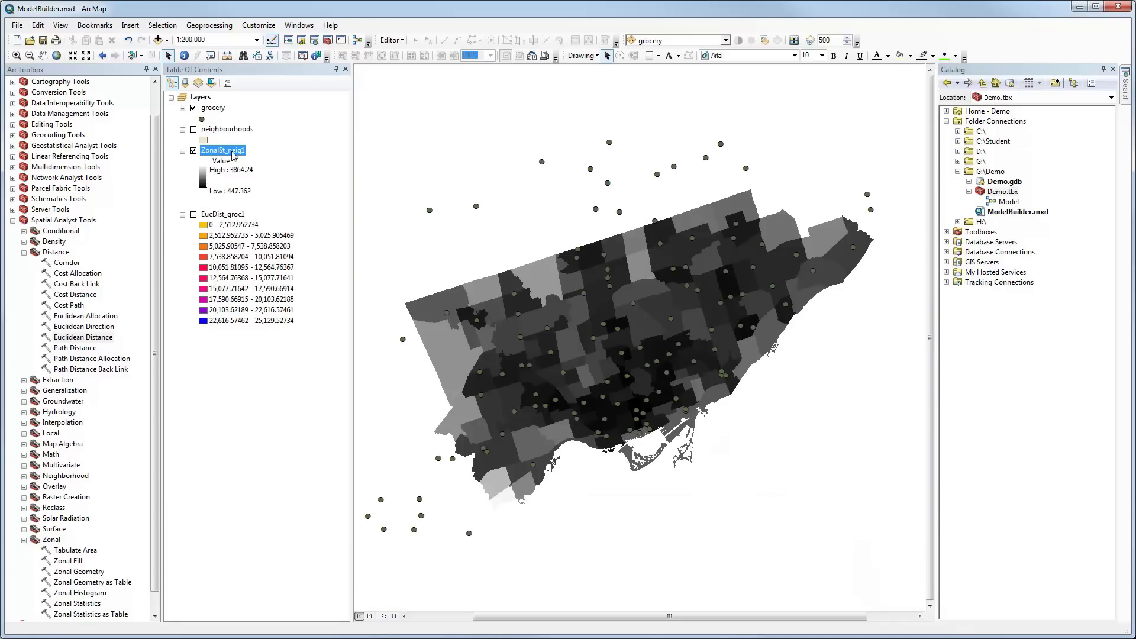
{"action": "double_click", "coordinate": [230, 150]}
Step: Give ZonalSt_neig1 an inverted pastel rainbow colour ramp in its Symbology properties
{"action": "right_click", "coordinate": [231, 150]}
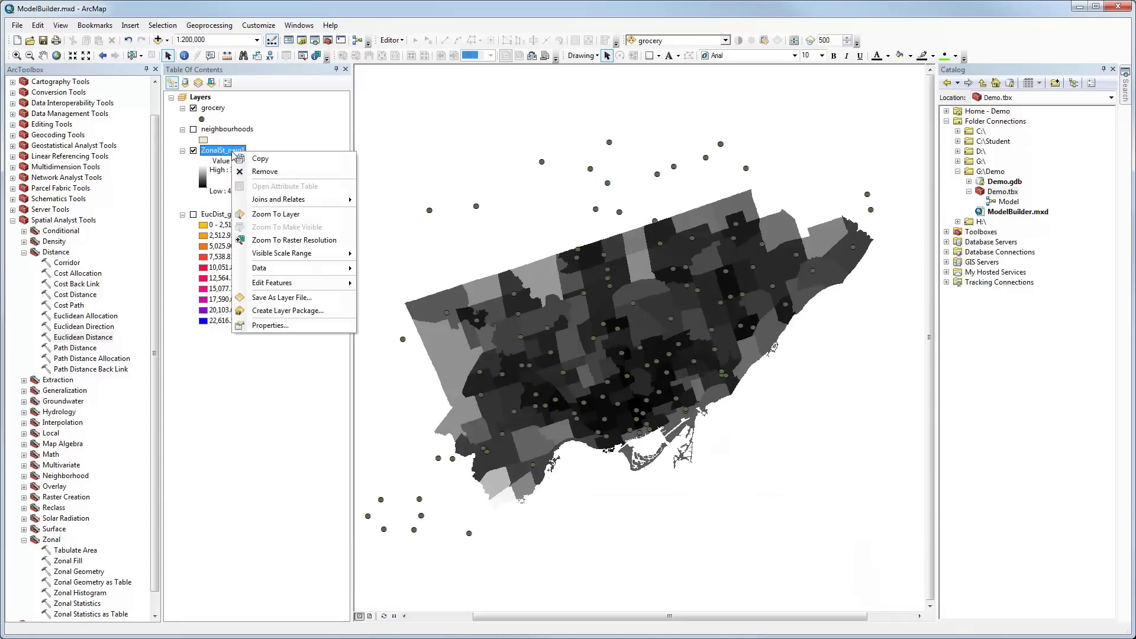
{"action": "left_click", "coordinate": [282, 322]}
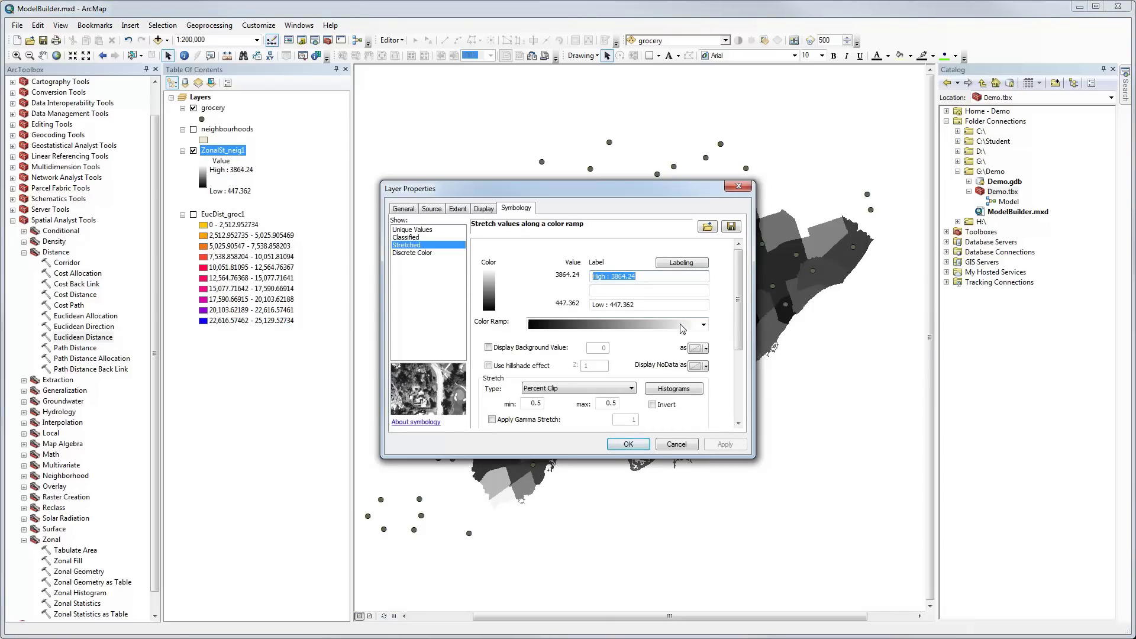
{"action": "left_click", "coordinate": [704, 325]}
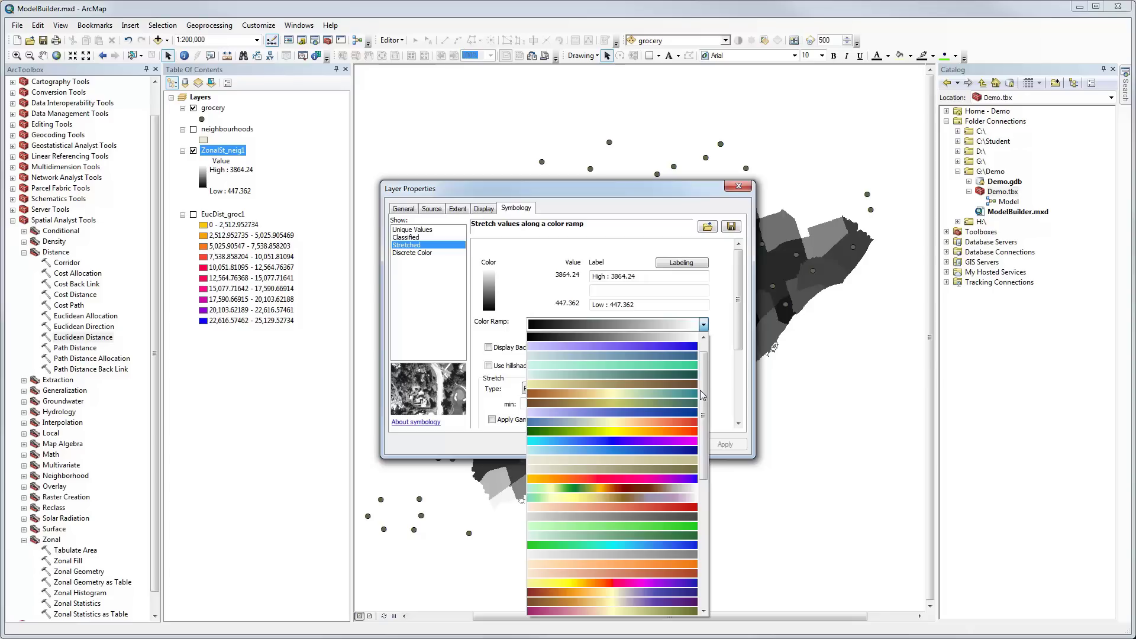
{"action": "left_click_drag", "start_coordinate": [703, 395], "coordinate": [719, 534]}
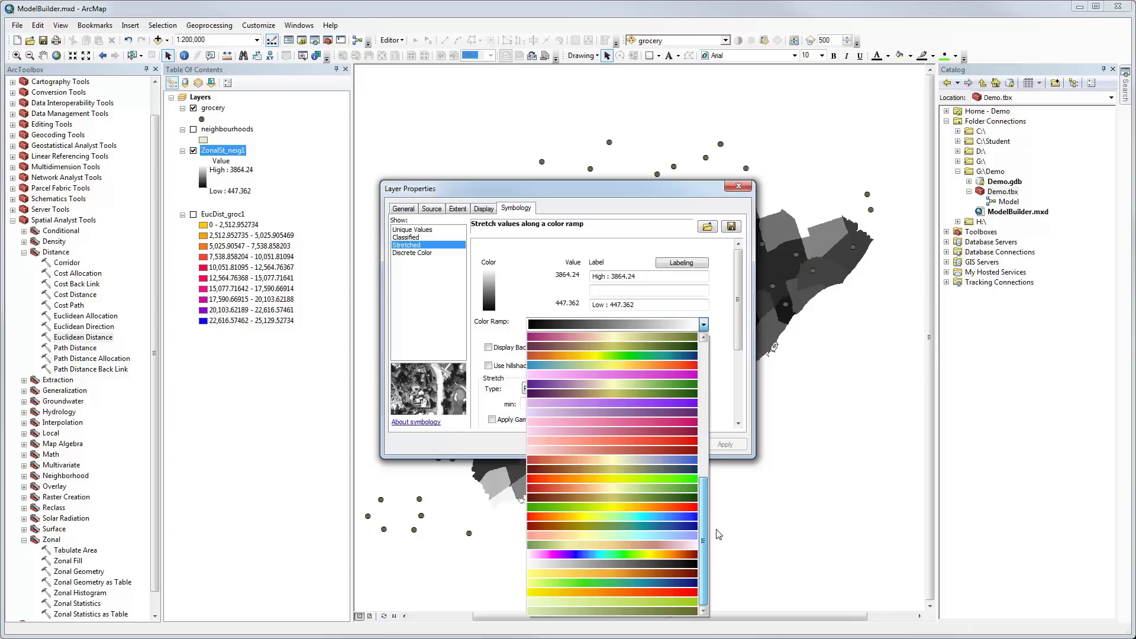
{"action": "left_click", "coordinate": [663, 533]}
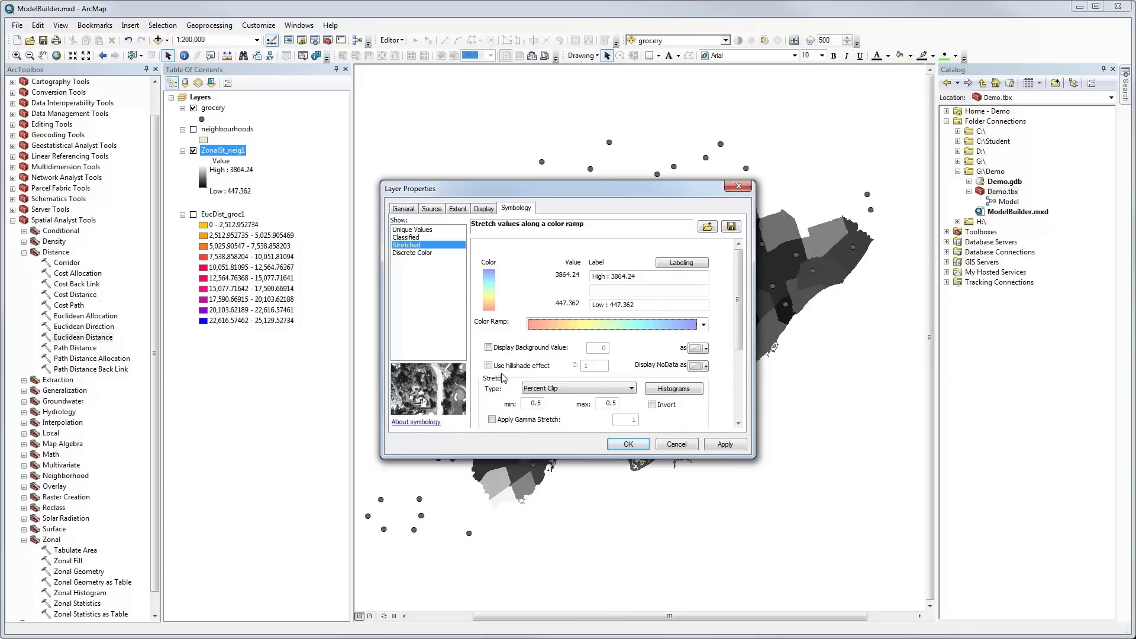
{"action": "left_click", "coordinate": [652, 404]}
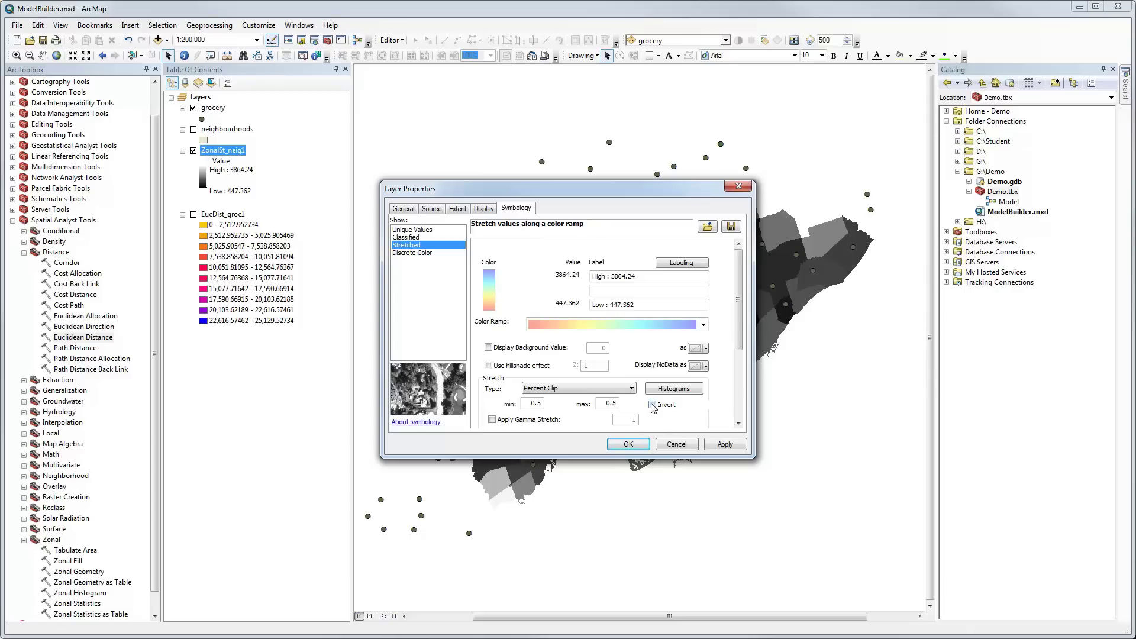
{"action": "left_click", "coordinate": [645, 442]}
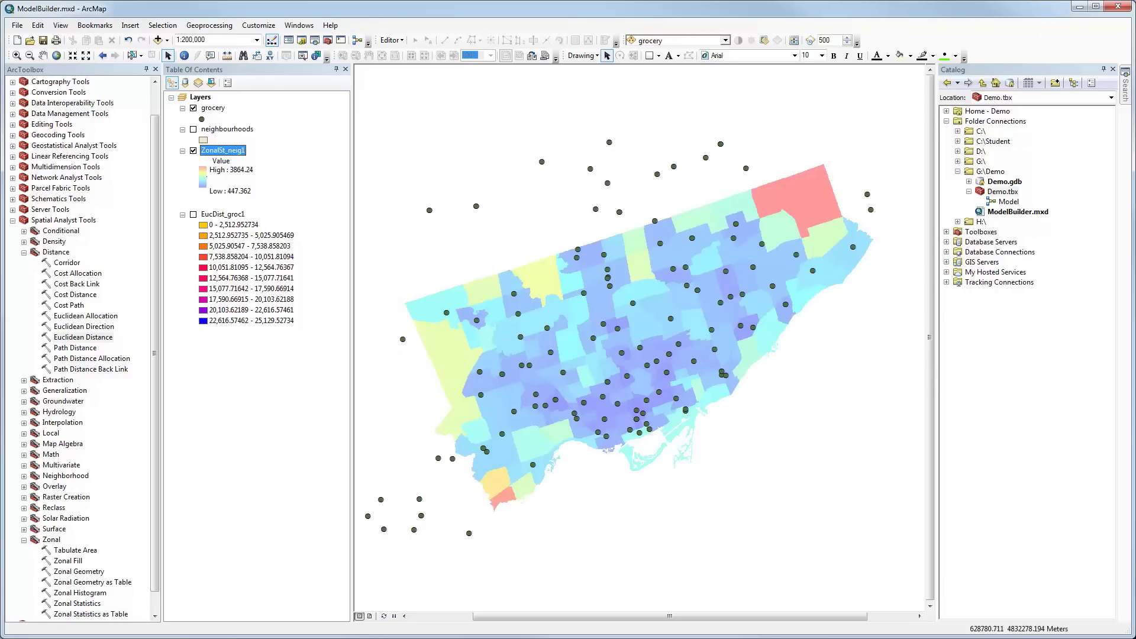